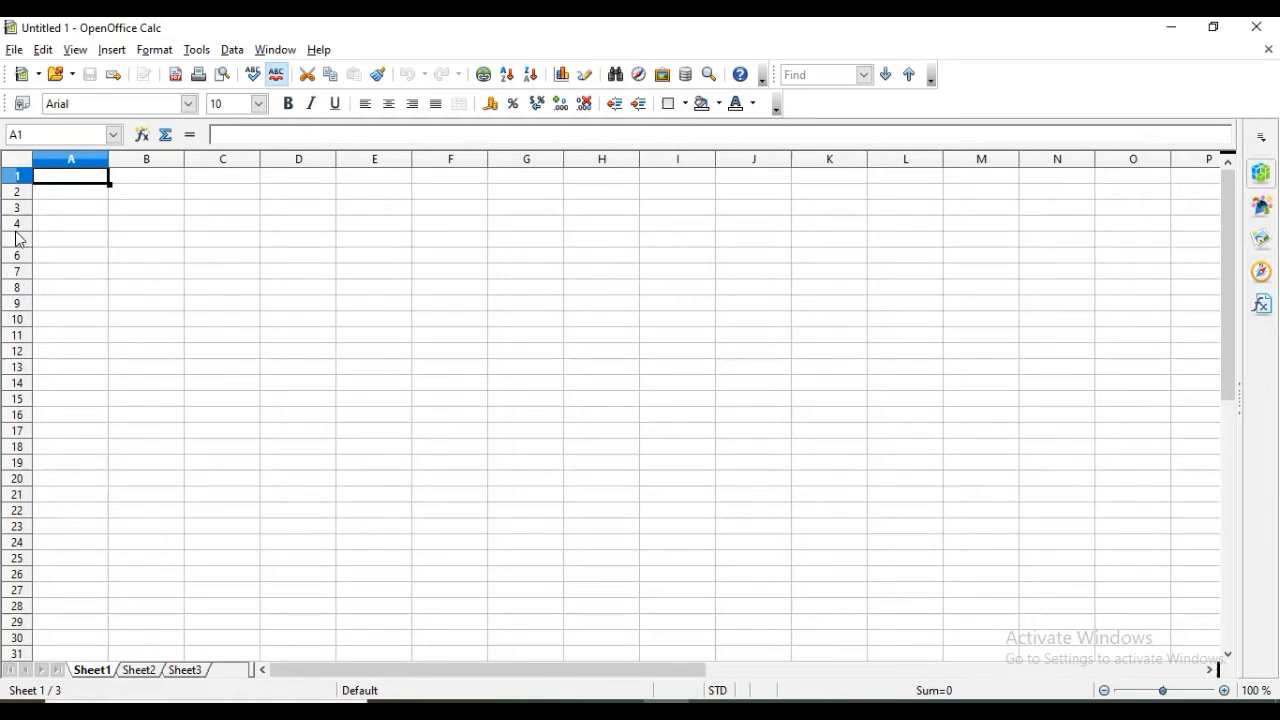
left_click(14, 50)
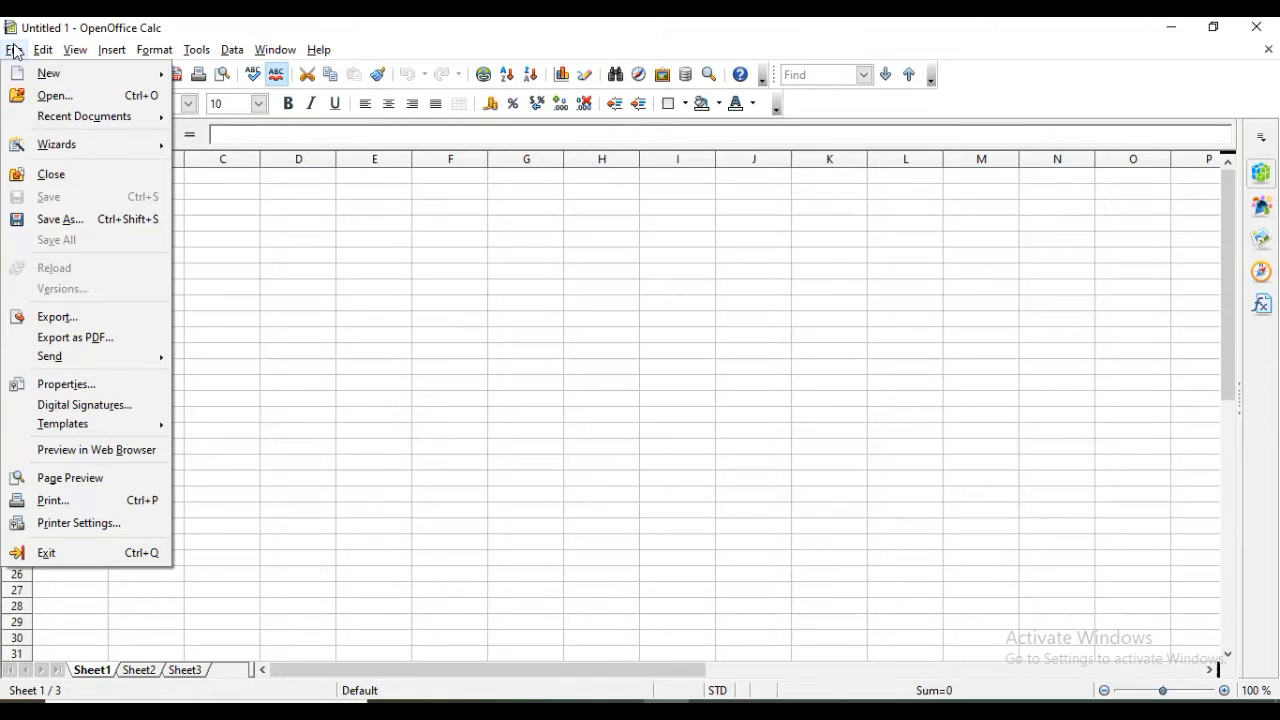
left_click(14, 50)
left_click(45, 57)
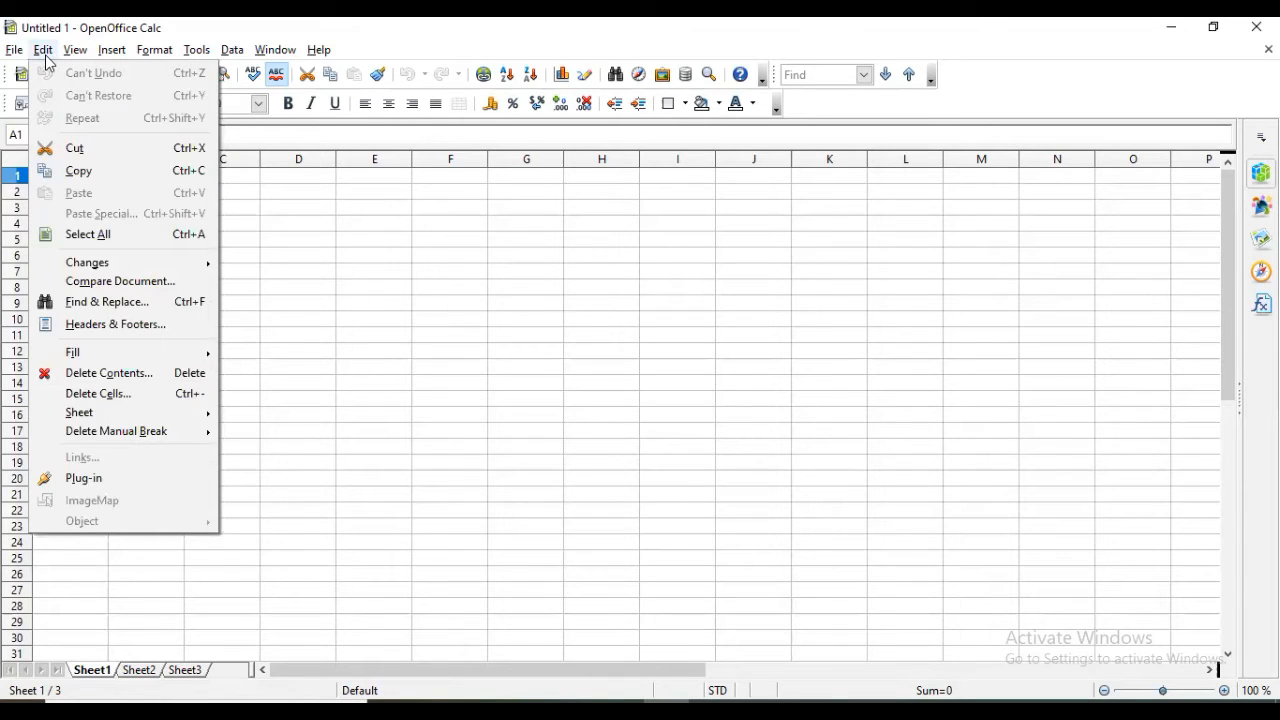
mouse_move(70, 58)
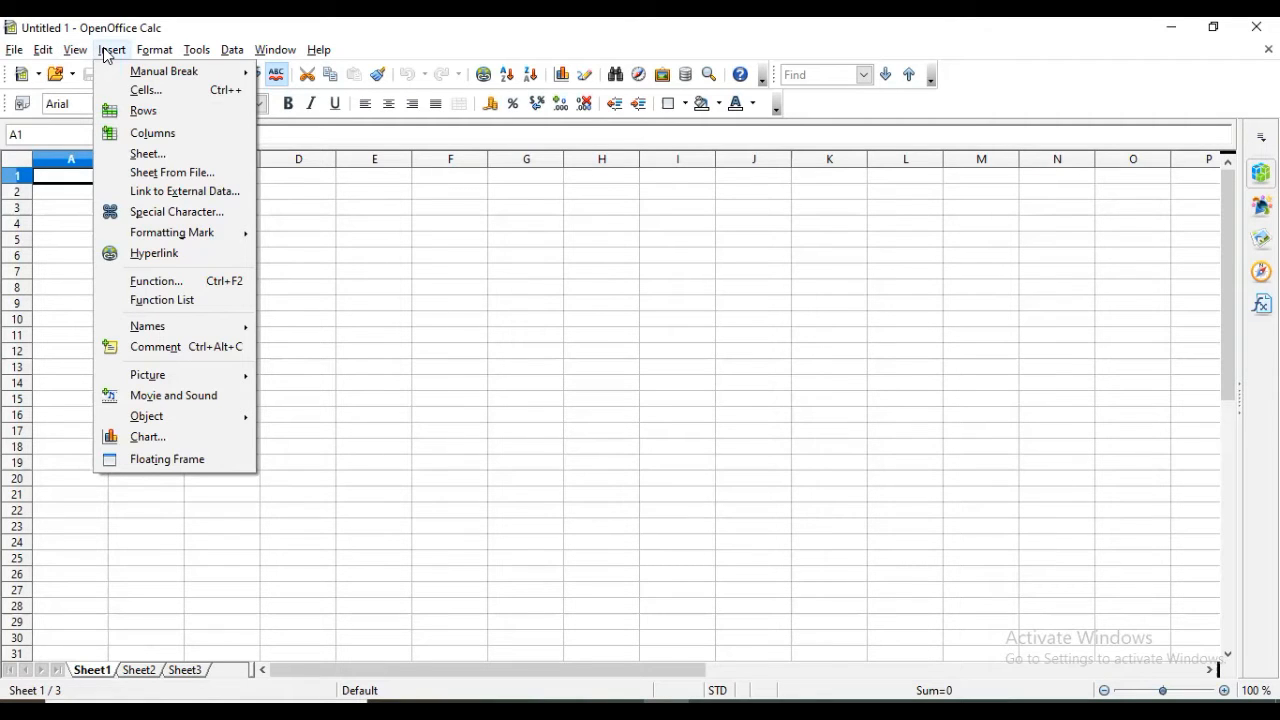
mouse_move(160, 58)
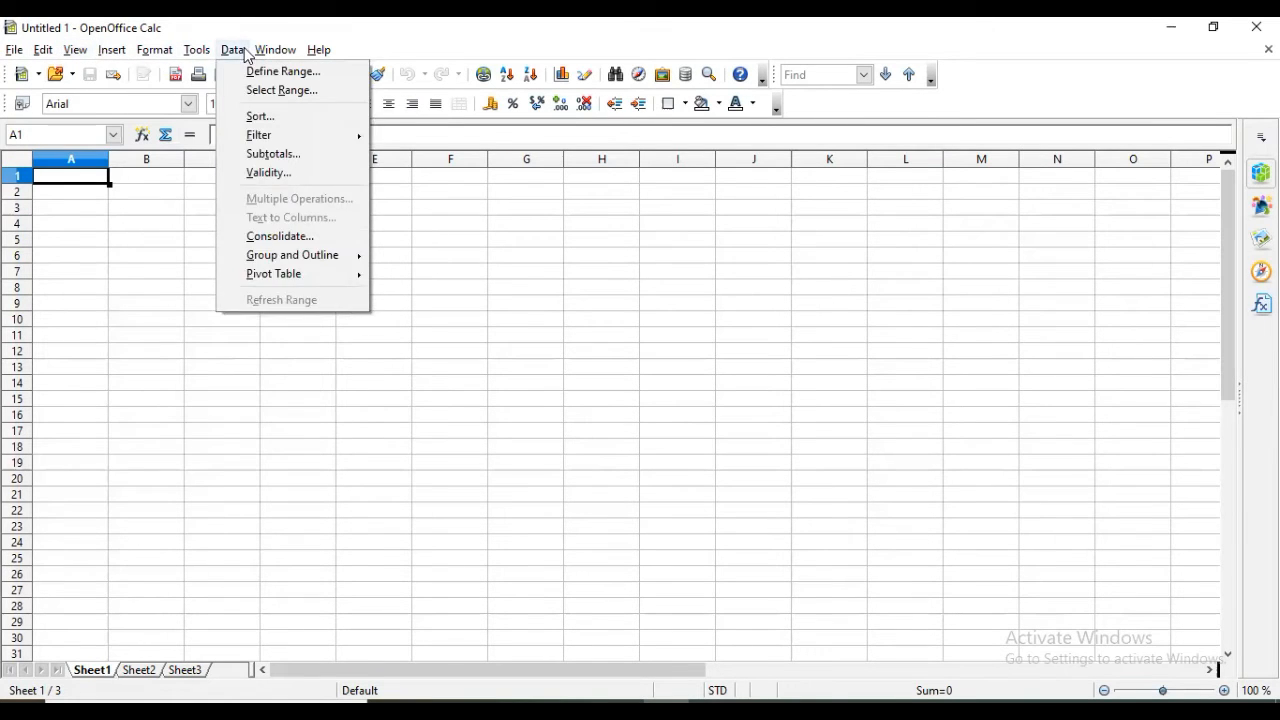
mouse_move(266, 56)
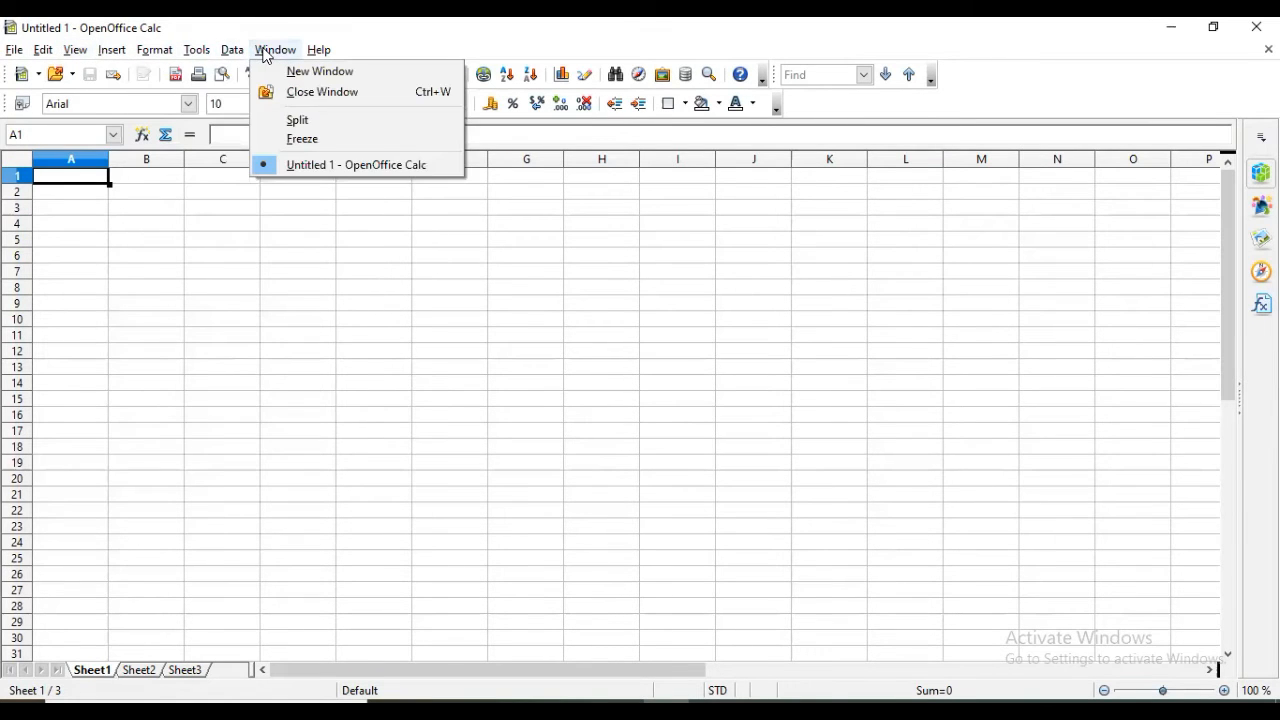
left_click(484, 40)
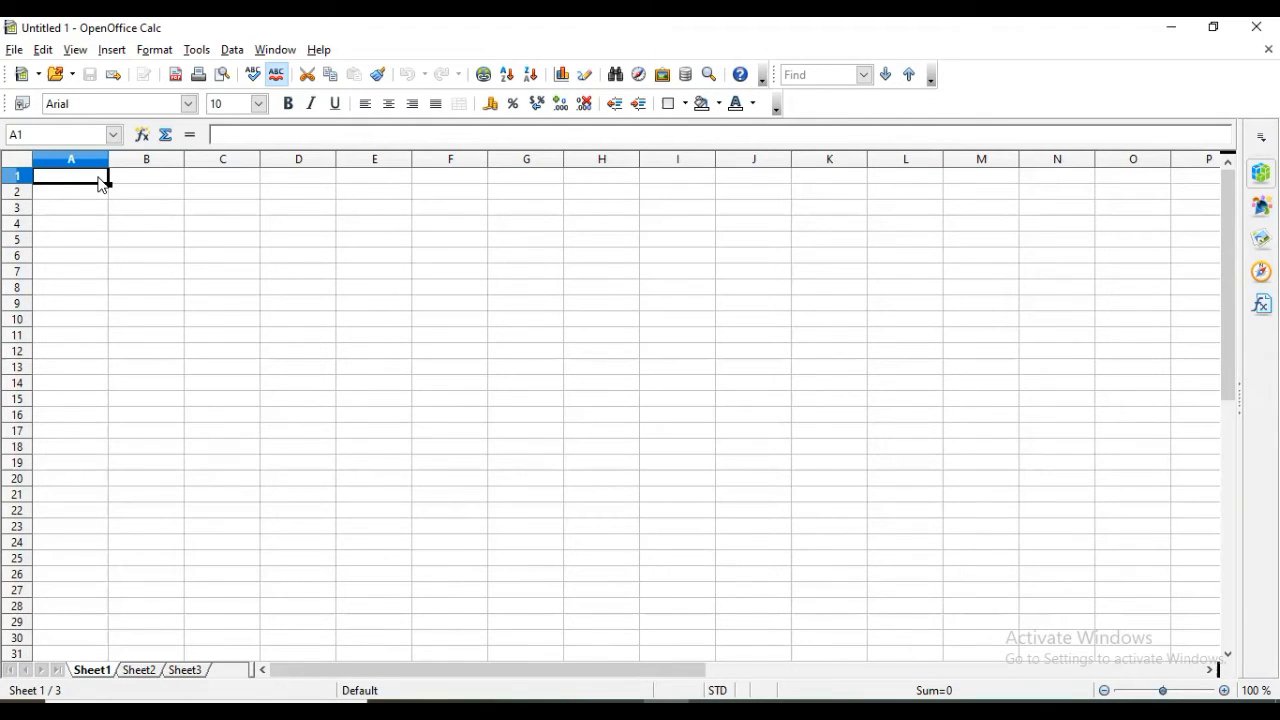
Enlarge the sheet view to 150 % and put the cell cursor back on cell A1
key("Down")
key("Up")
left_click(1225, 691)
left_click(1225, 691)
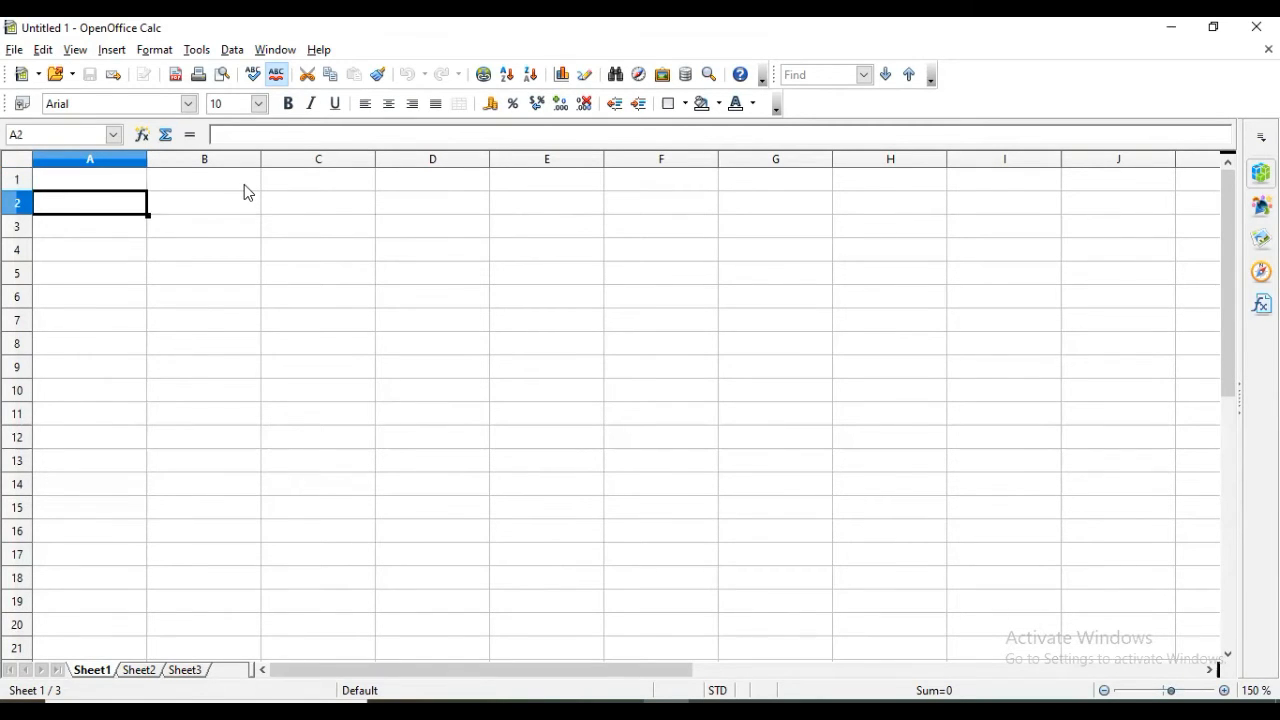
key("Right")
key("Left")
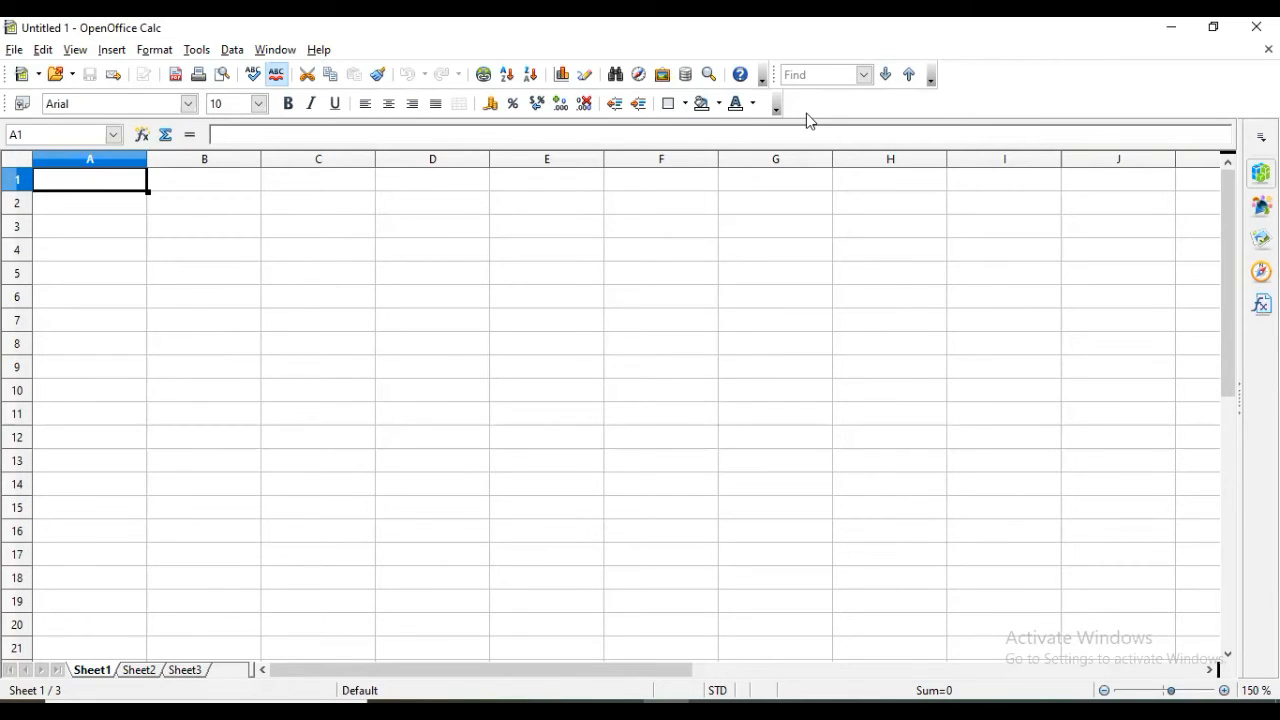
Enter 123 in cell A1 and 321 in cell A2 through the input line
left_click(238, 136)
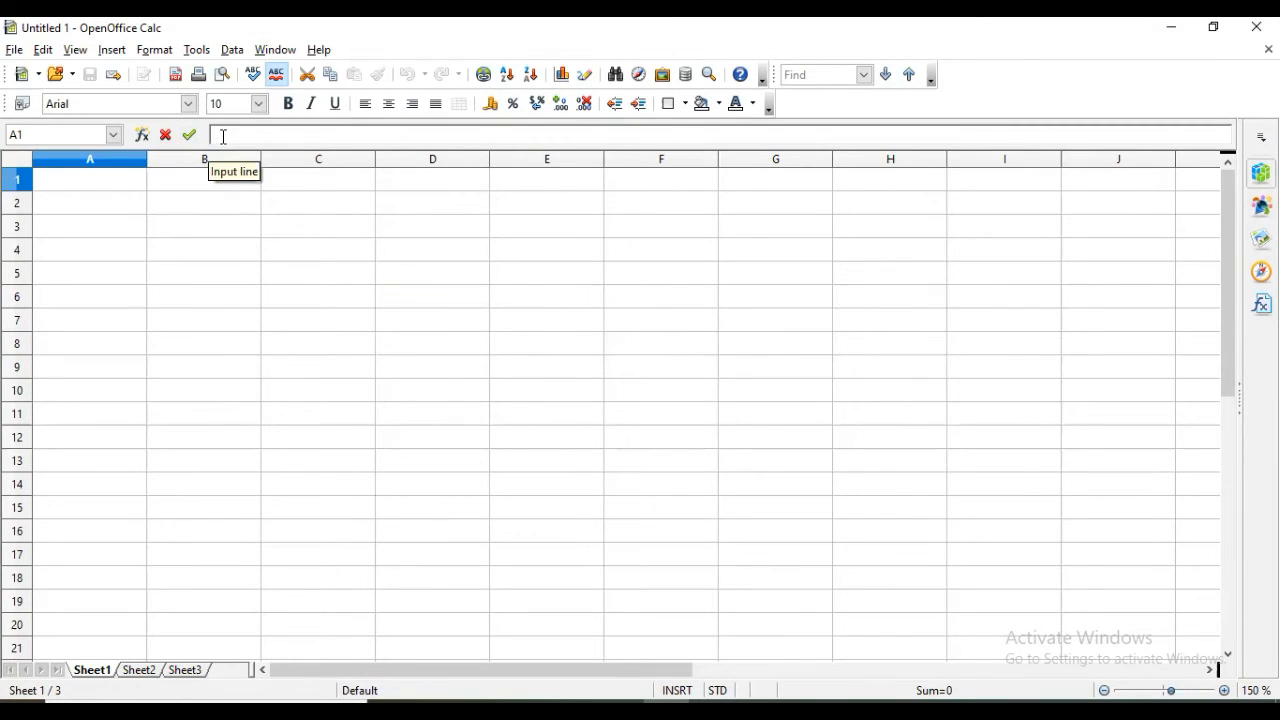
type("123")
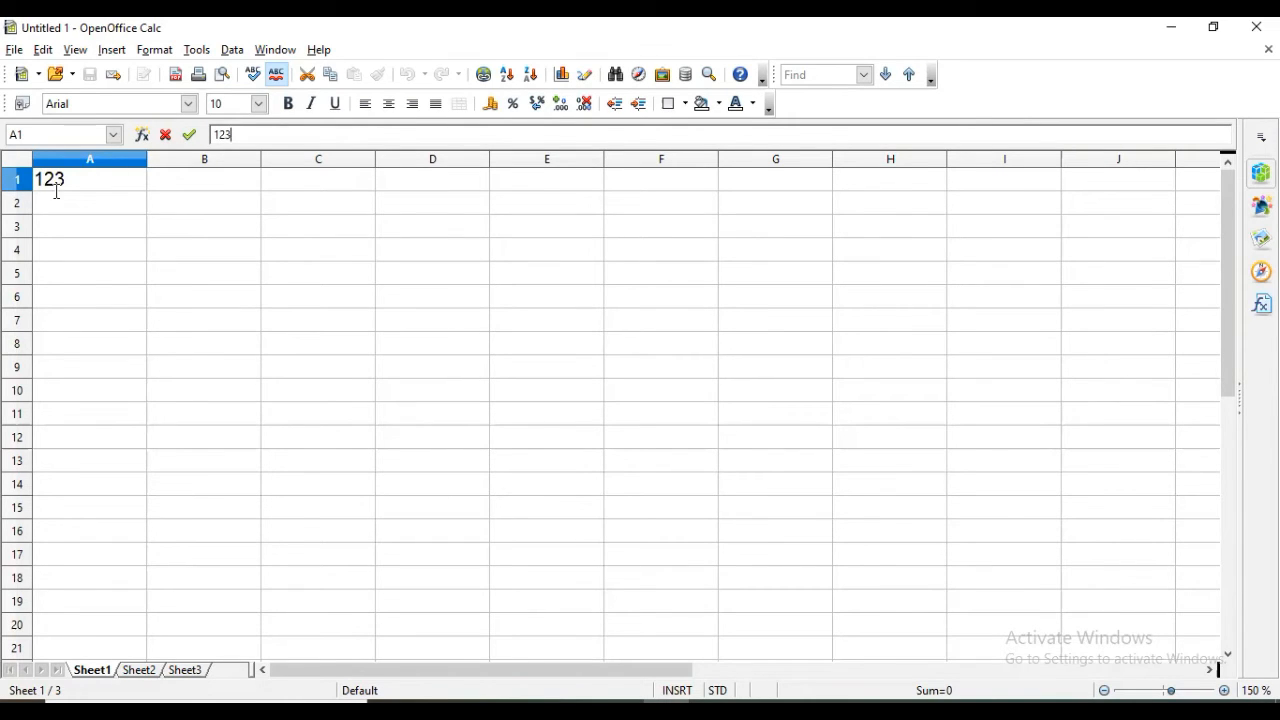
key("Return")
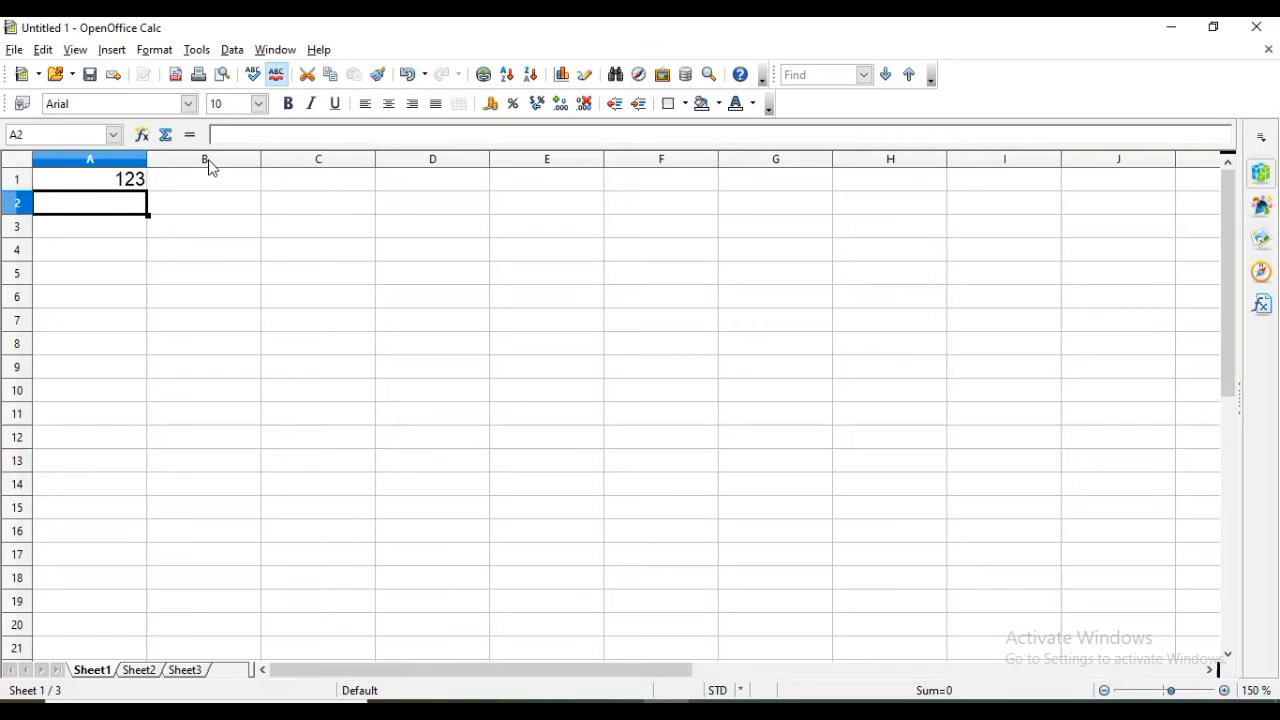
left_click(259, 128)
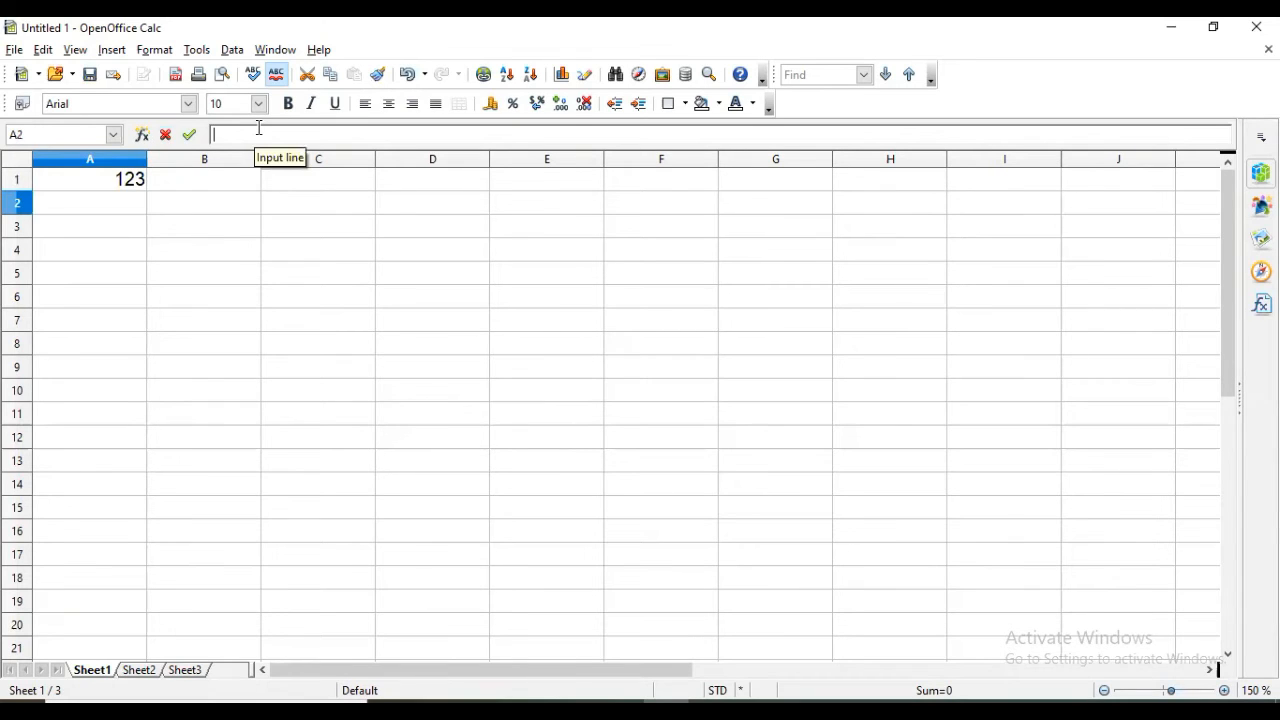
type("321")
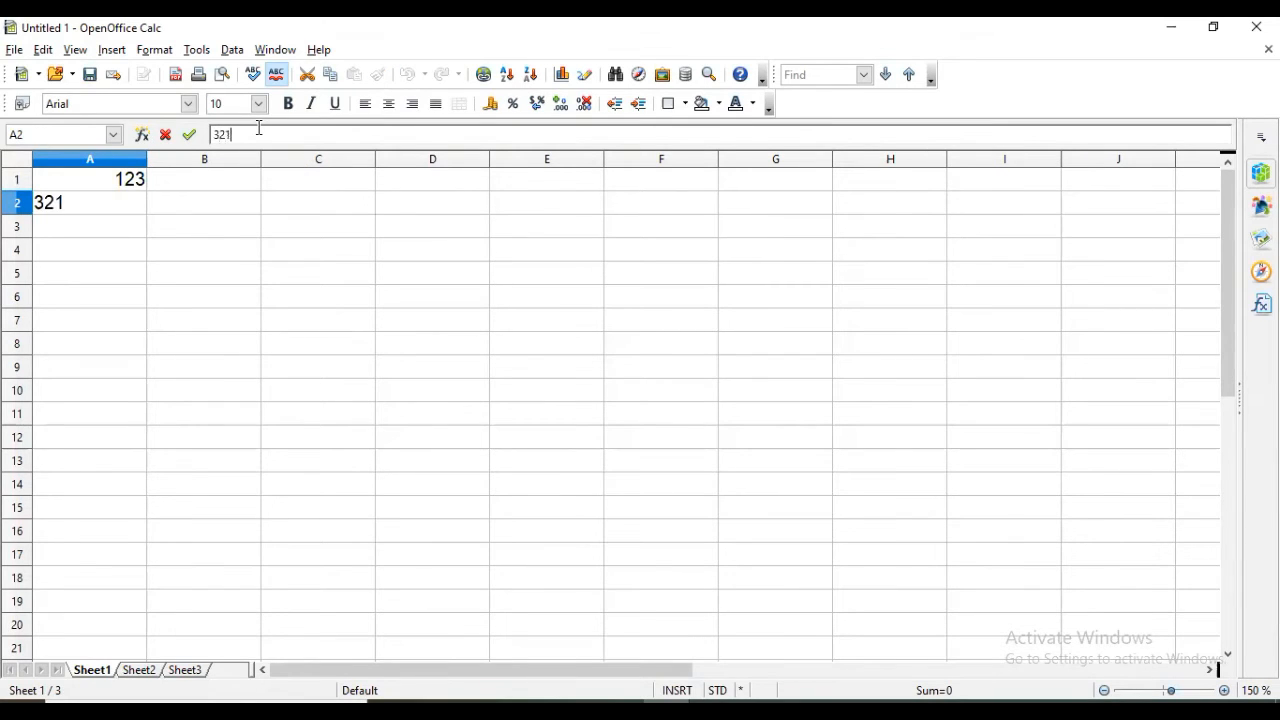
key("Return")
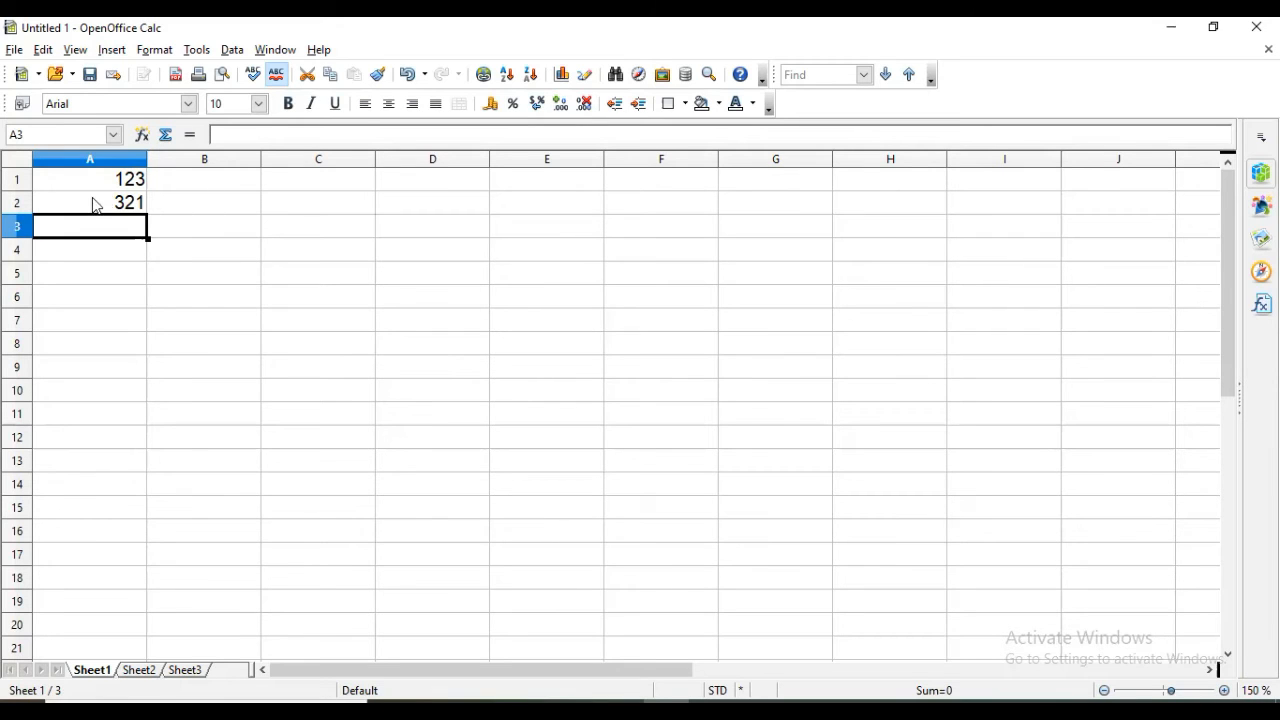
Select cell D7 and check its cell reference in the Name Box
left_click(415, 319)
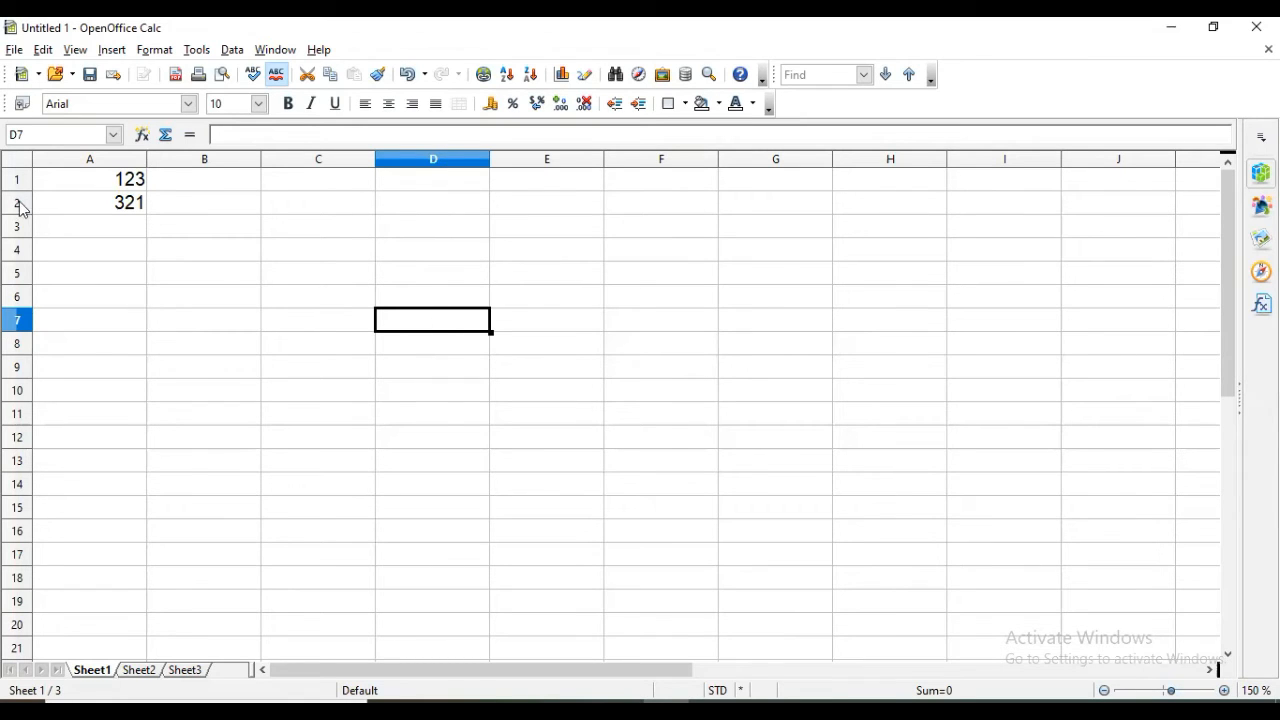
left_click(12, 136)
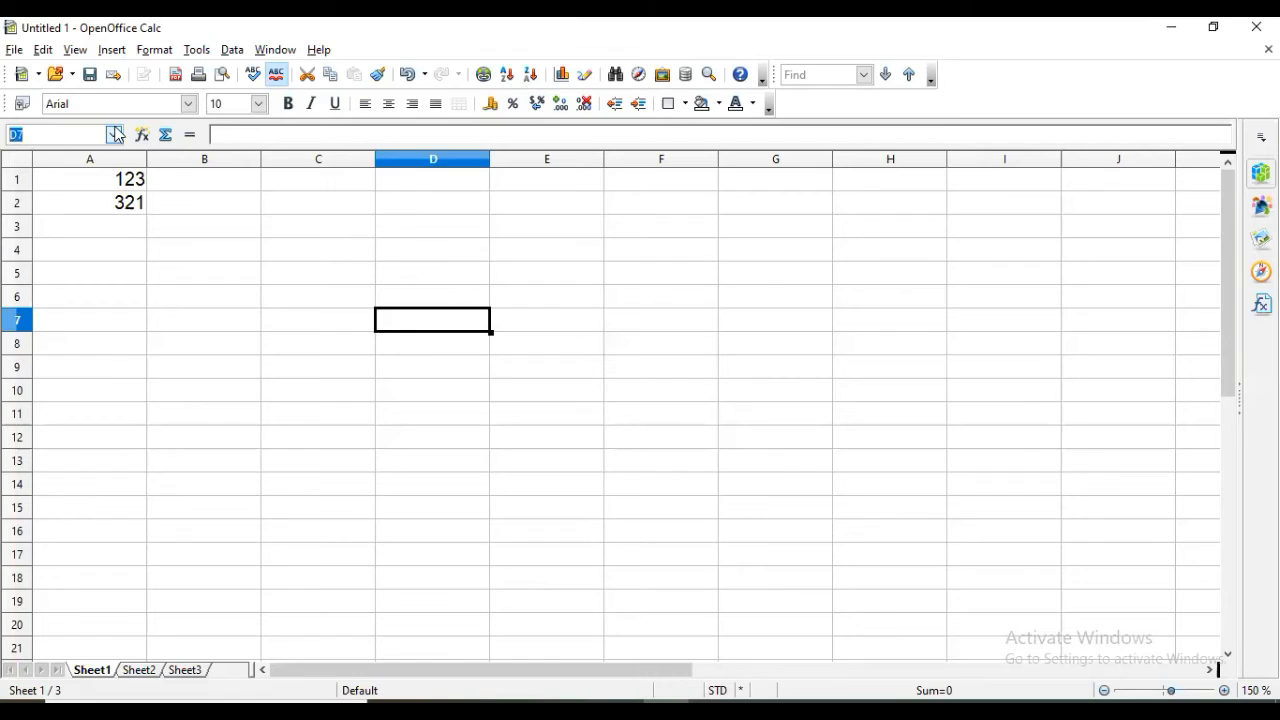
left_click(446, 320)
View Sheet2 and Sheet3 of the workbook and return to Sheet1
left_click(96, 677)
left_click(137, 669)
left_click(180, 672)
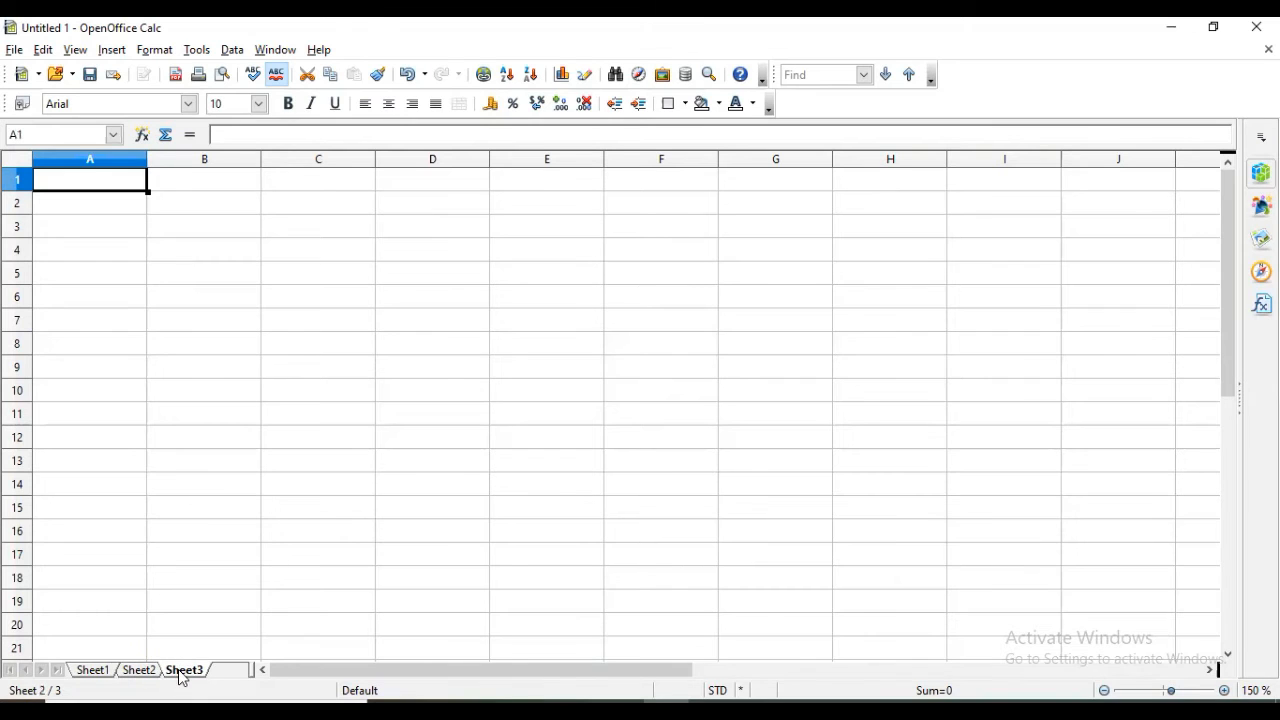
left_click(80, 670)
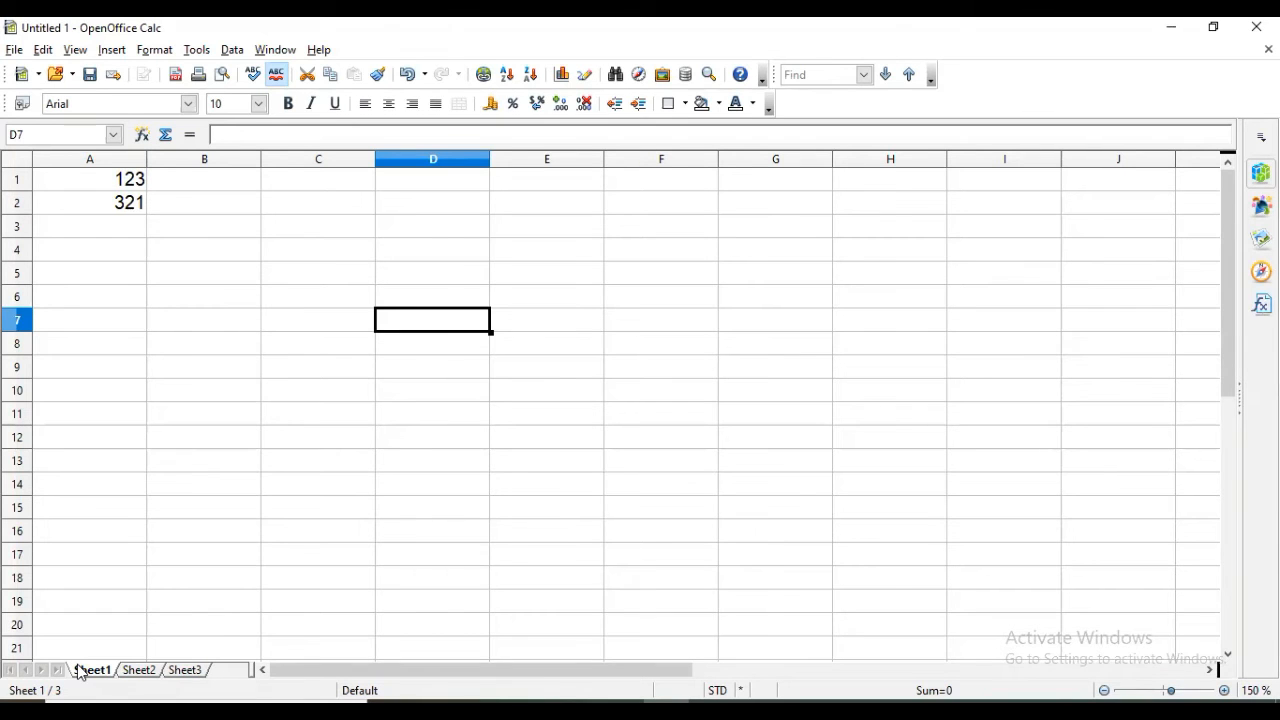
Rename Sheet1 as Aug-21
double_click(80, 670)
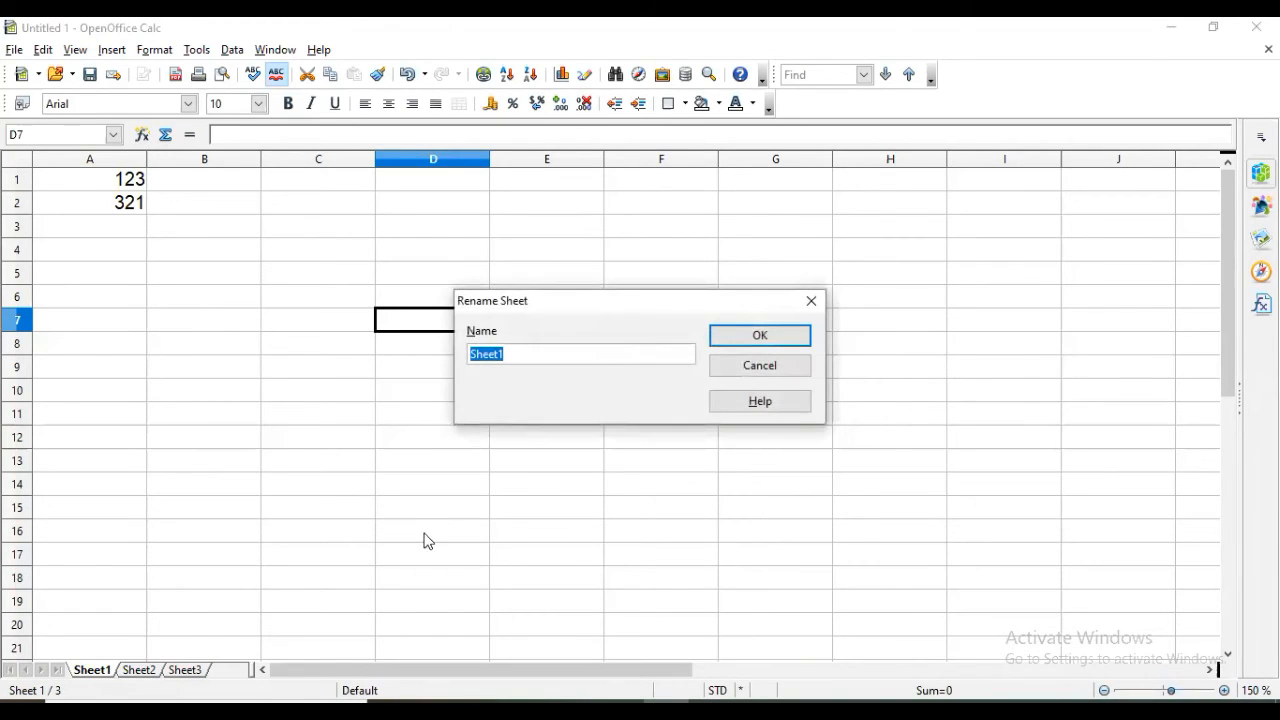
left_click(760, 366)
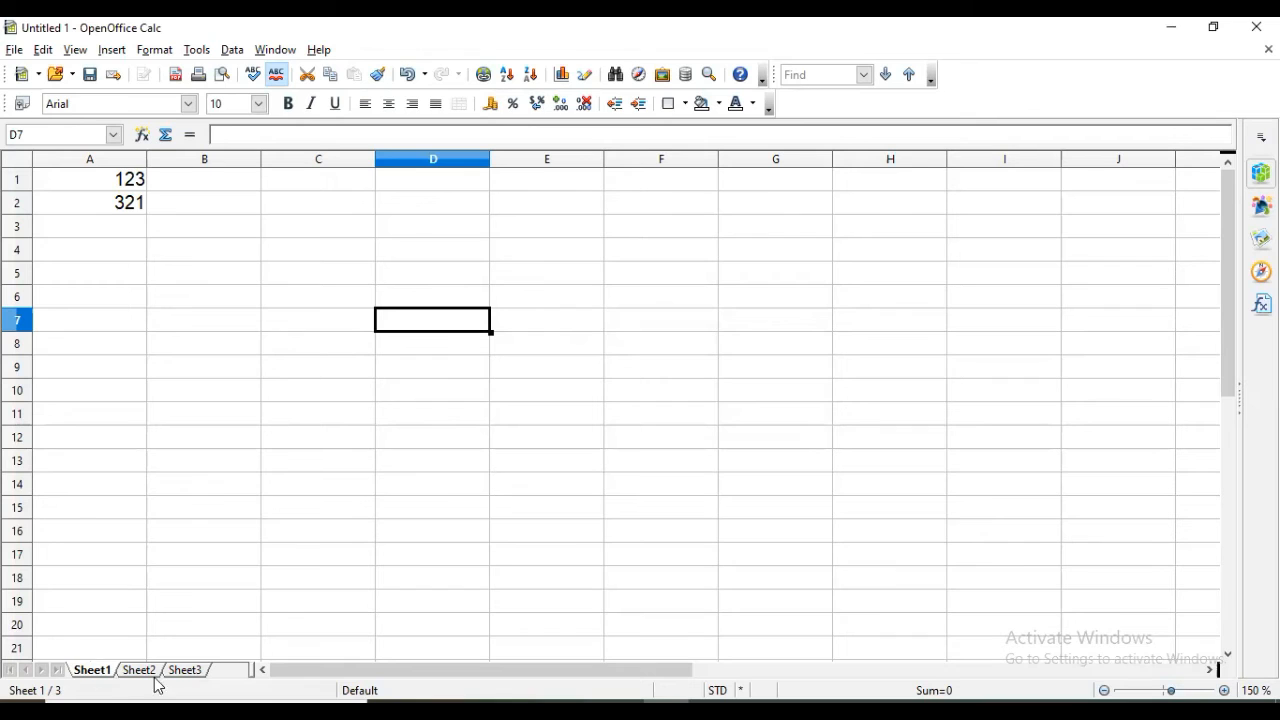
right_click(104, 677)
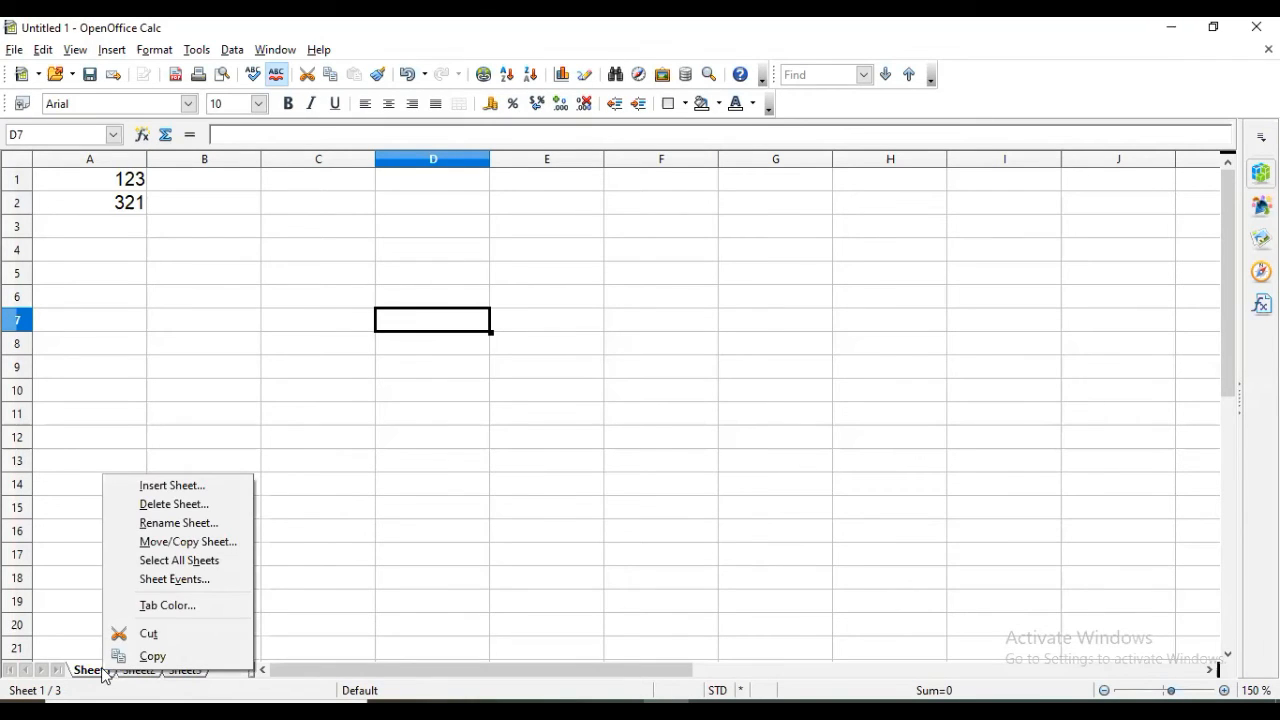
left_click(180, 523)
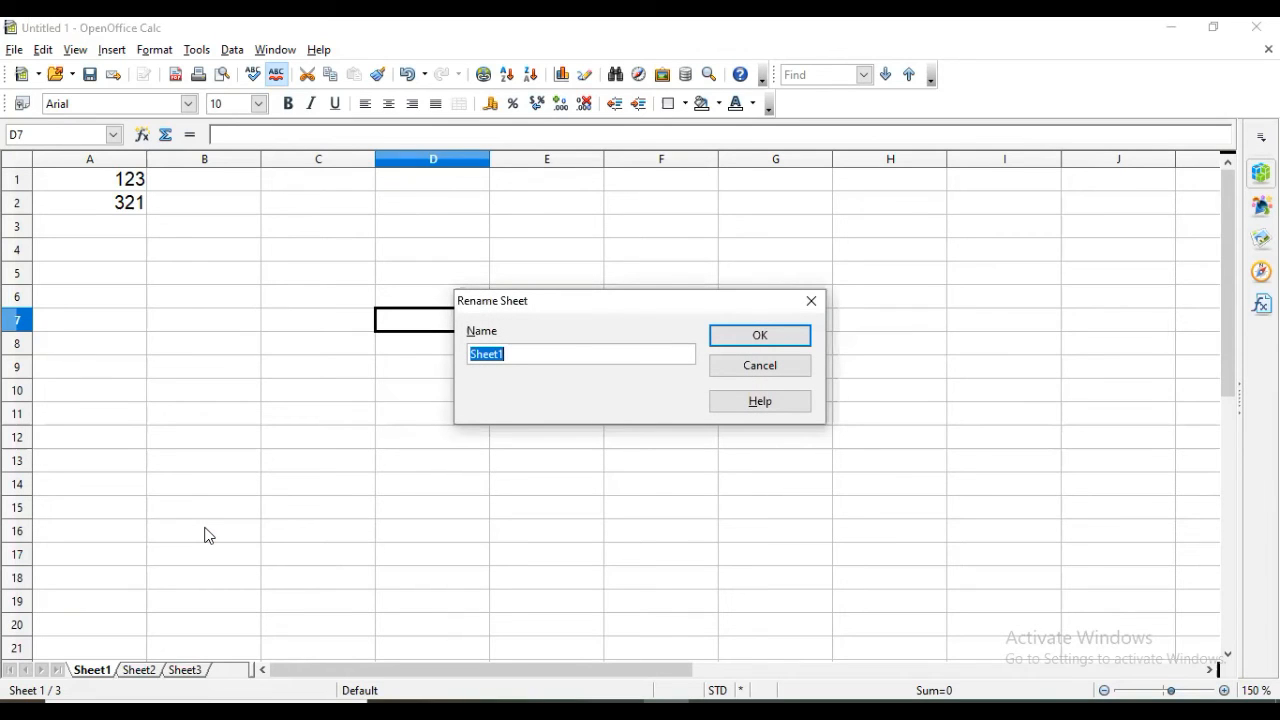
type("Aug-21")
key("Return")
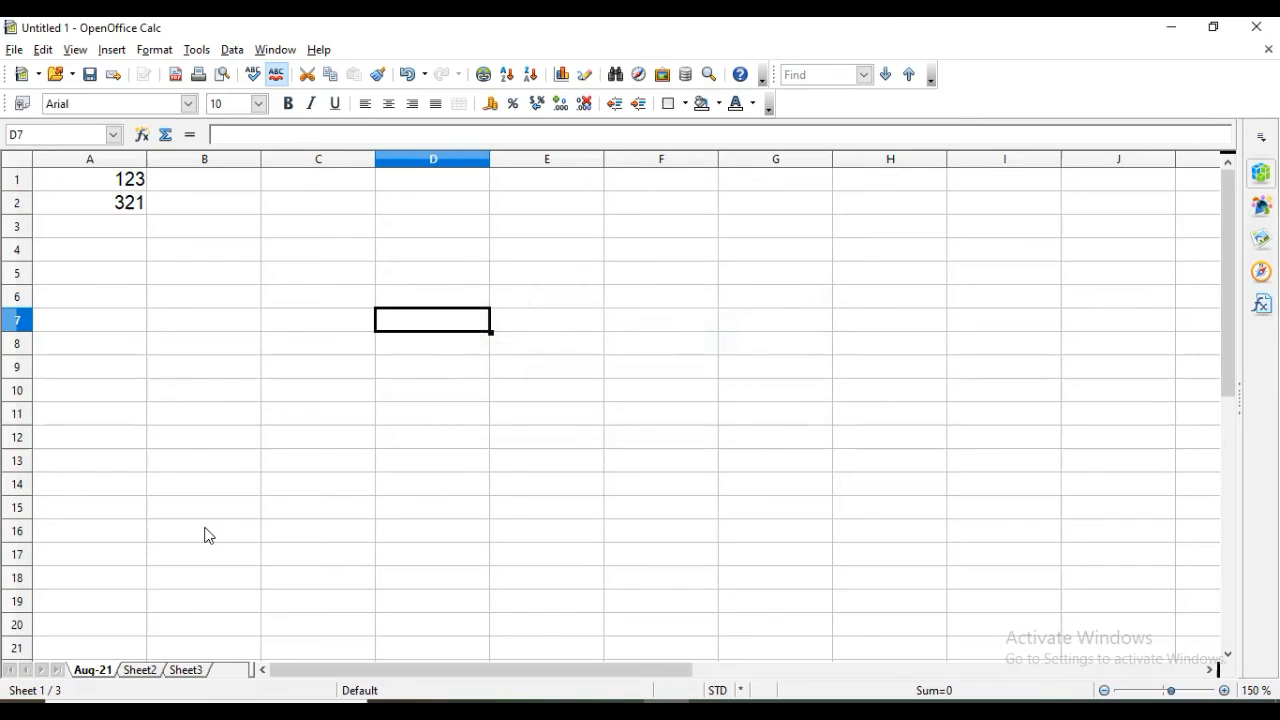
Rename Sheet2 as Sep-21
double_click(143, 675)
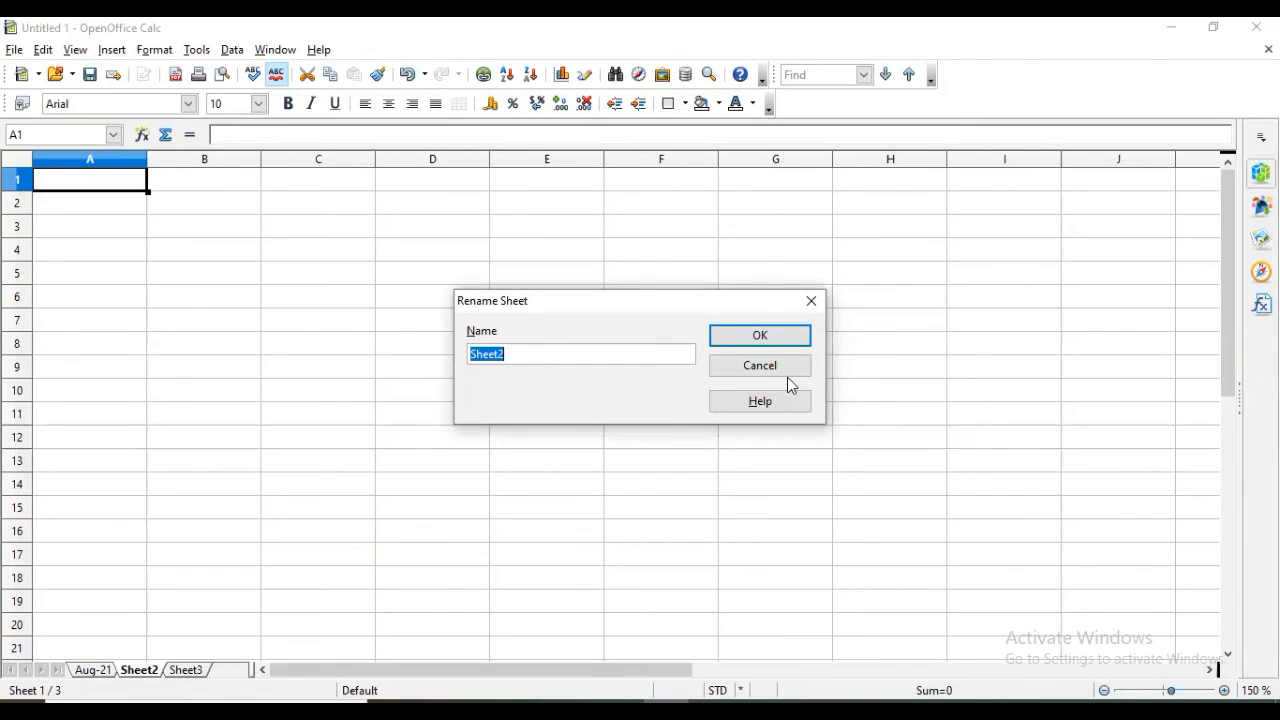
type("SEp-21")
key("BackSpace")
key("BackSpace")
key("BackSpace")
key("BackSpace")
key("BackSpace")
type("ep-21")
key("Return")
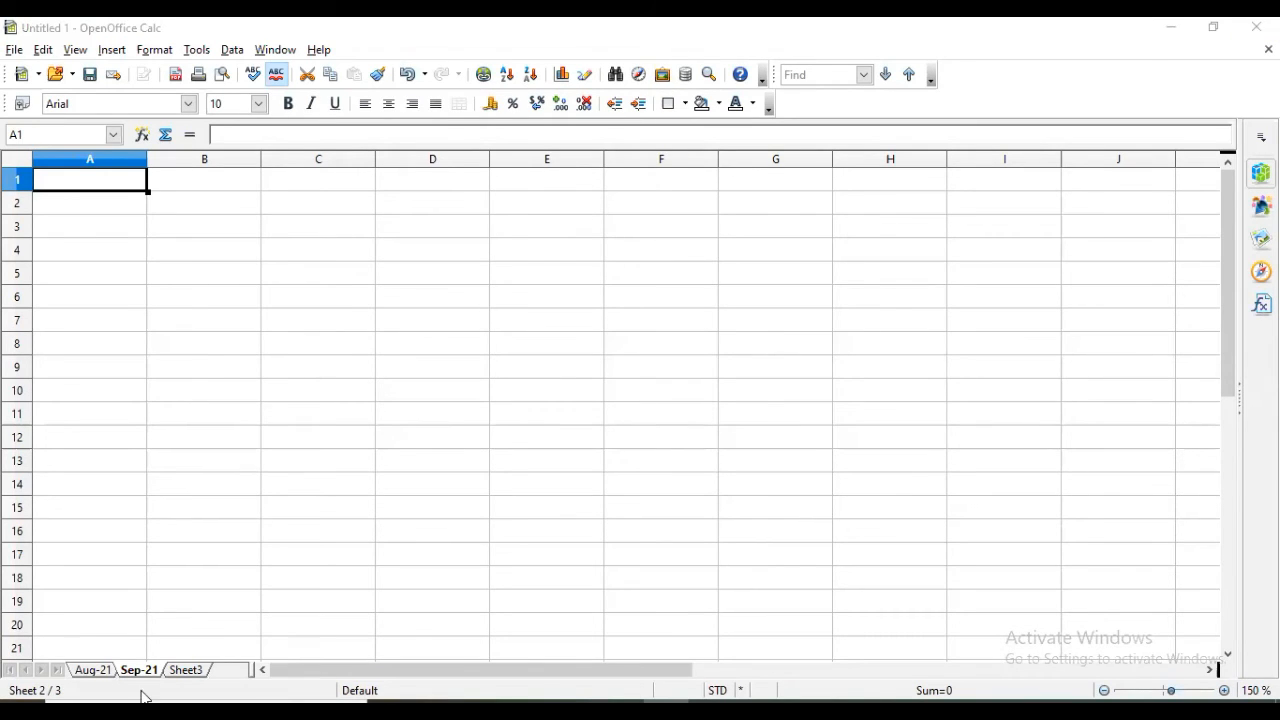
View the Aug-21 sheet and switch from it to Sheet3, checking the sheet position in the status bar
left_click(21, 697)
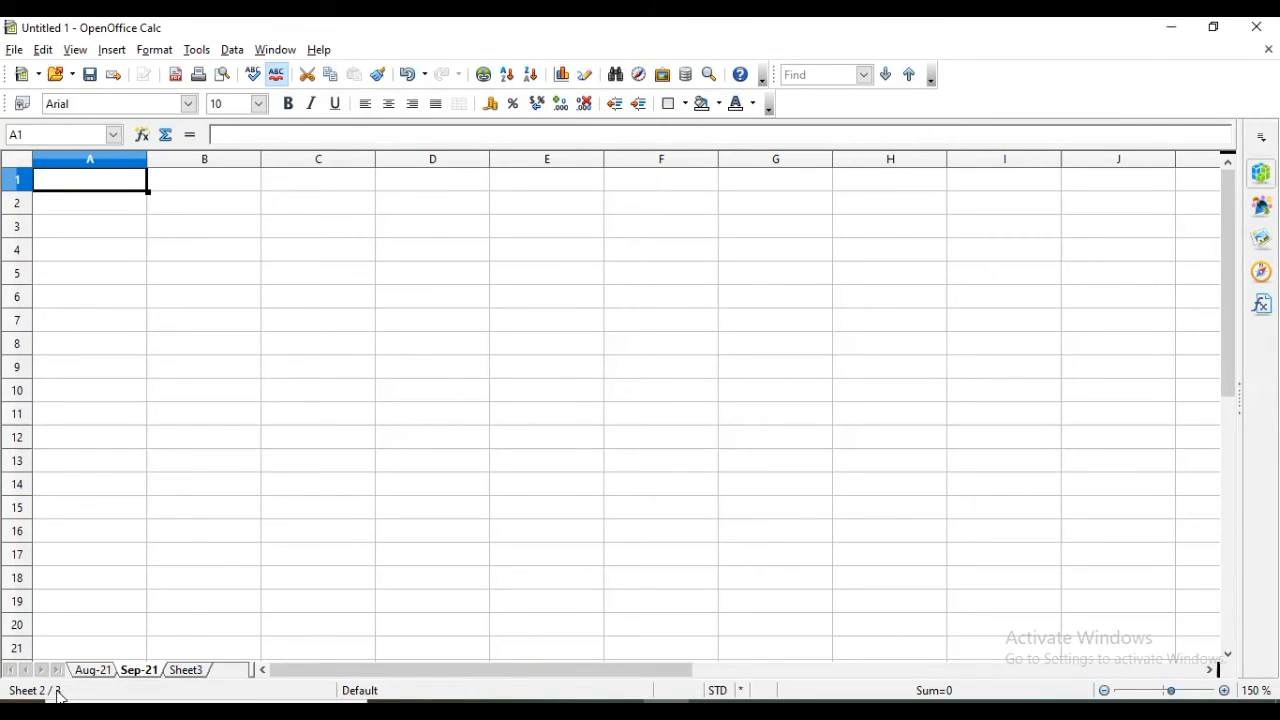
left_click(97, 674)
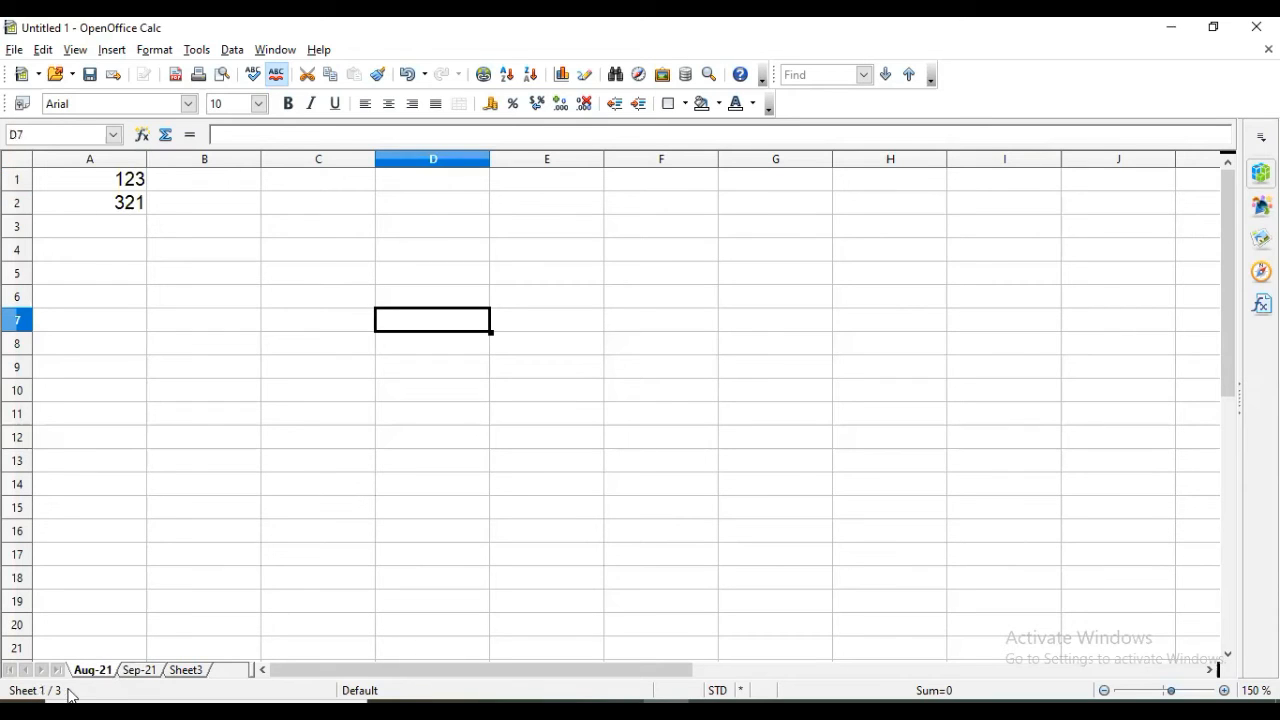
left_click(195, 672)
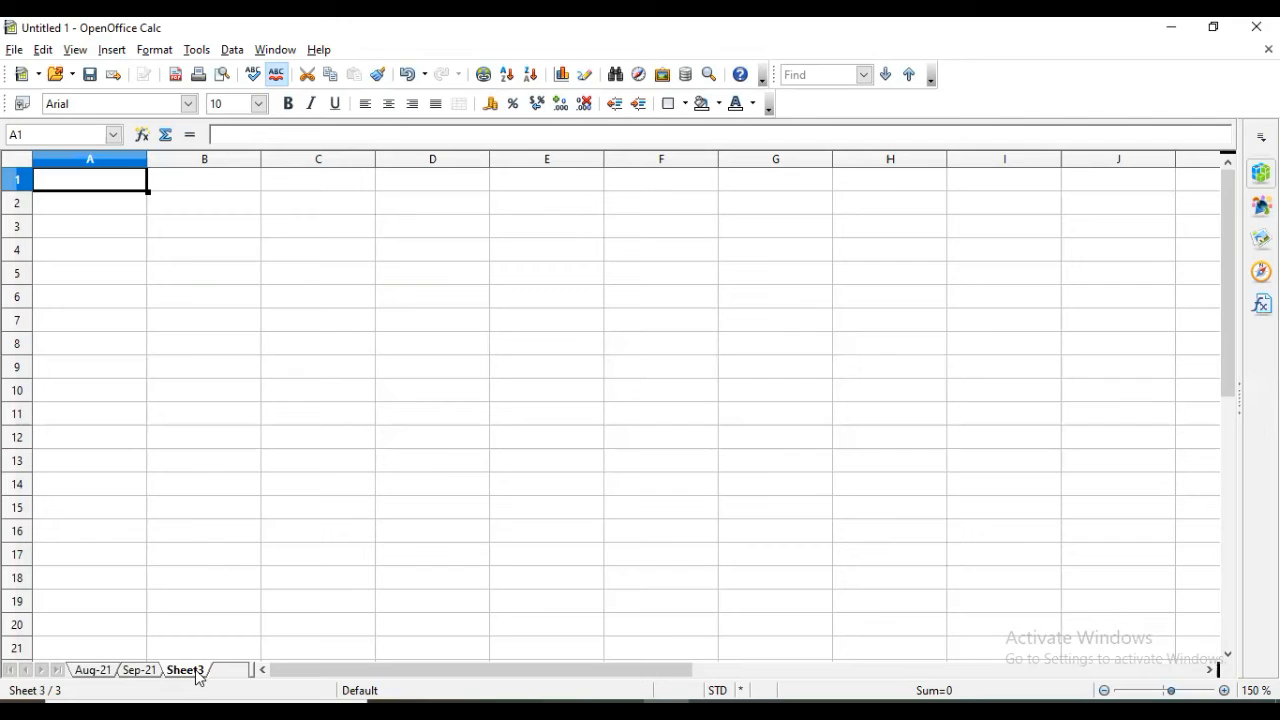
Start inserting new sheets after Sheet3, with the number of sheets set to 2
right_click(221, 669)
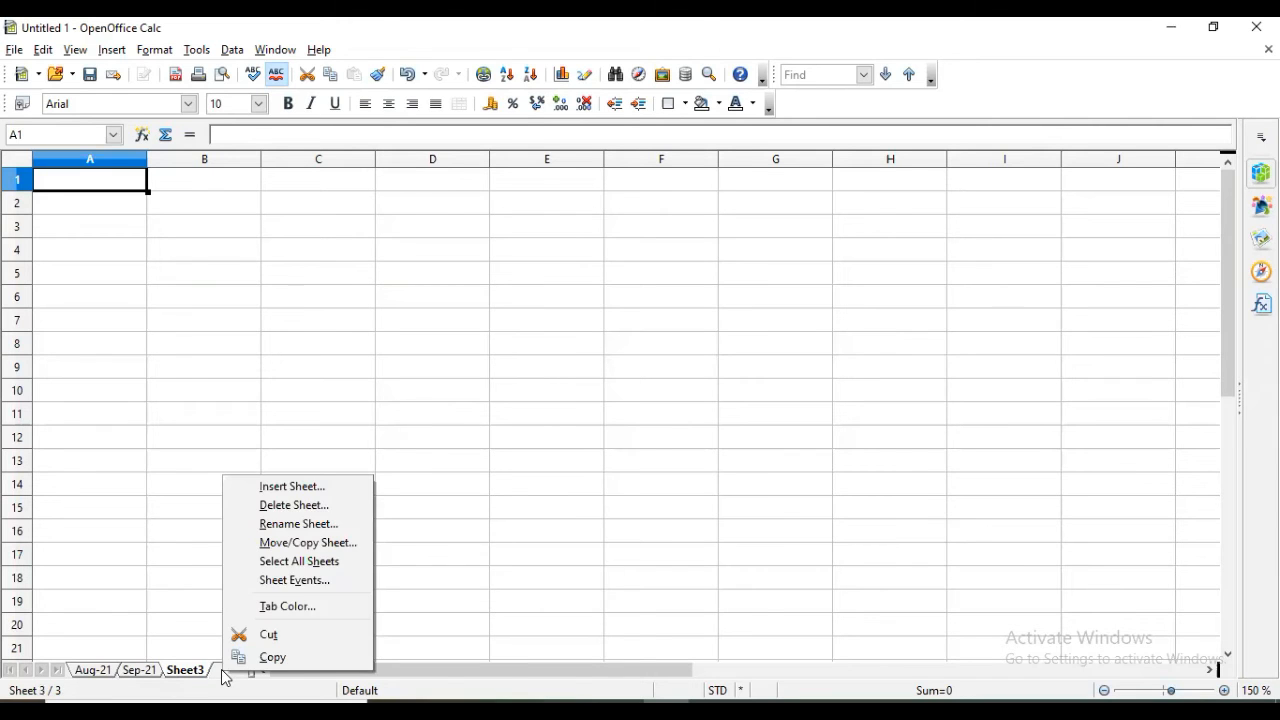
left_click(301, 489)
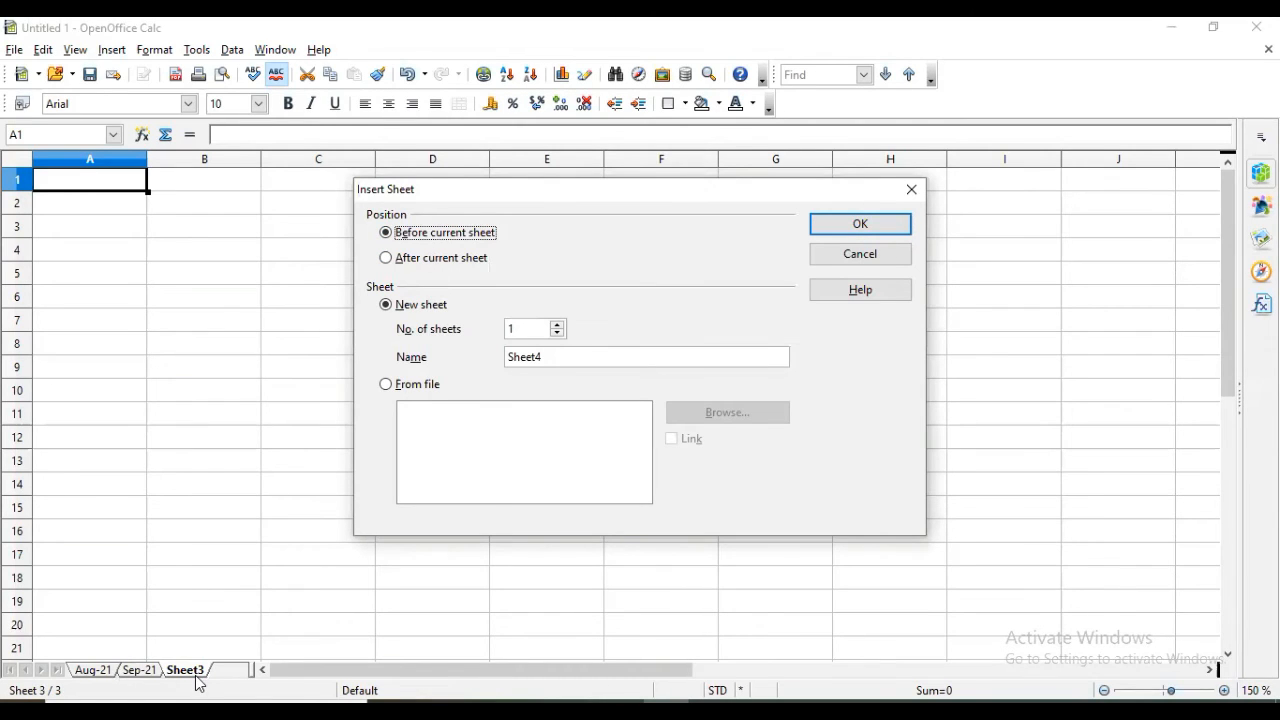
left_click(418, 261)
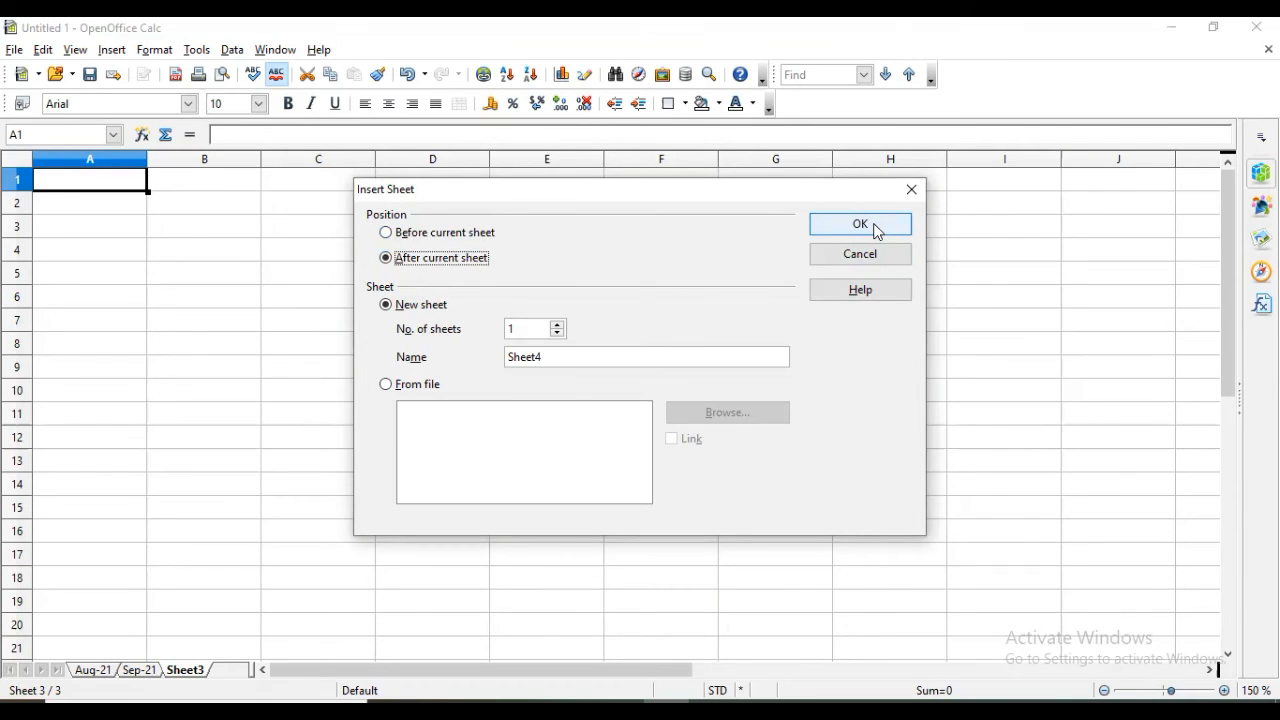
left_click(536, 328)
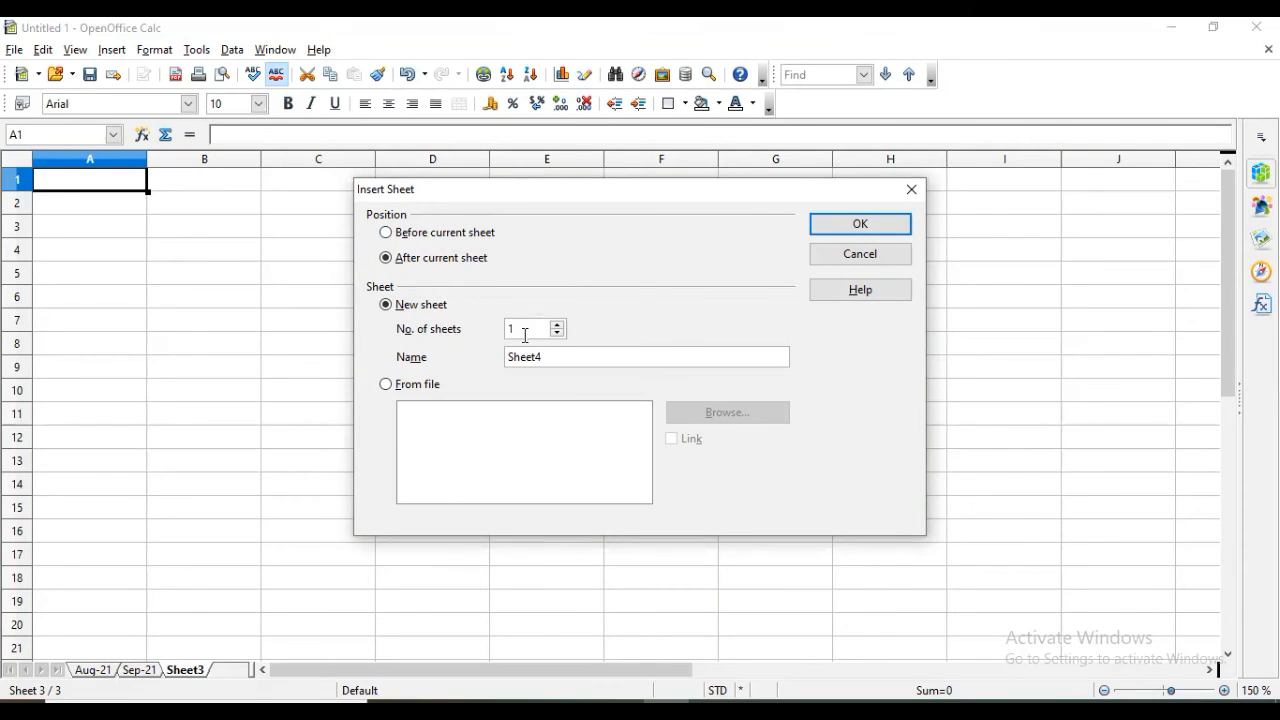
left_click(558, 324)
left_click(397, 384)
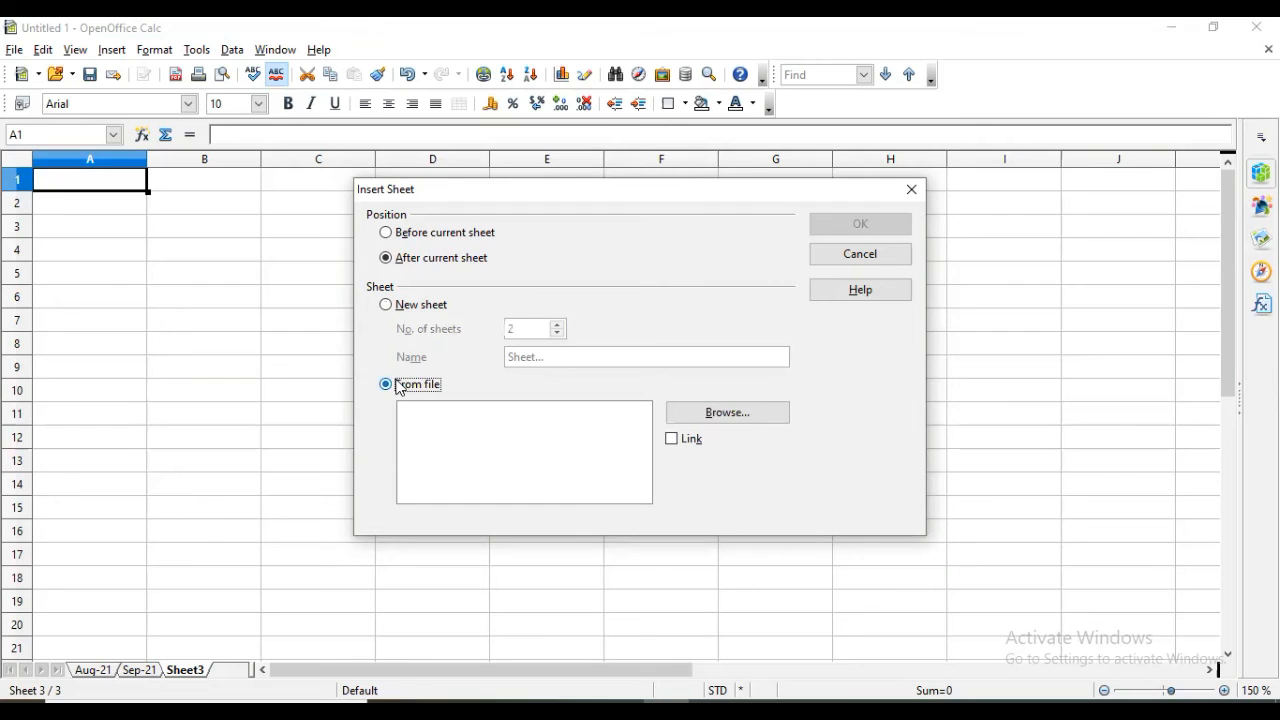
left_click(777, 418)
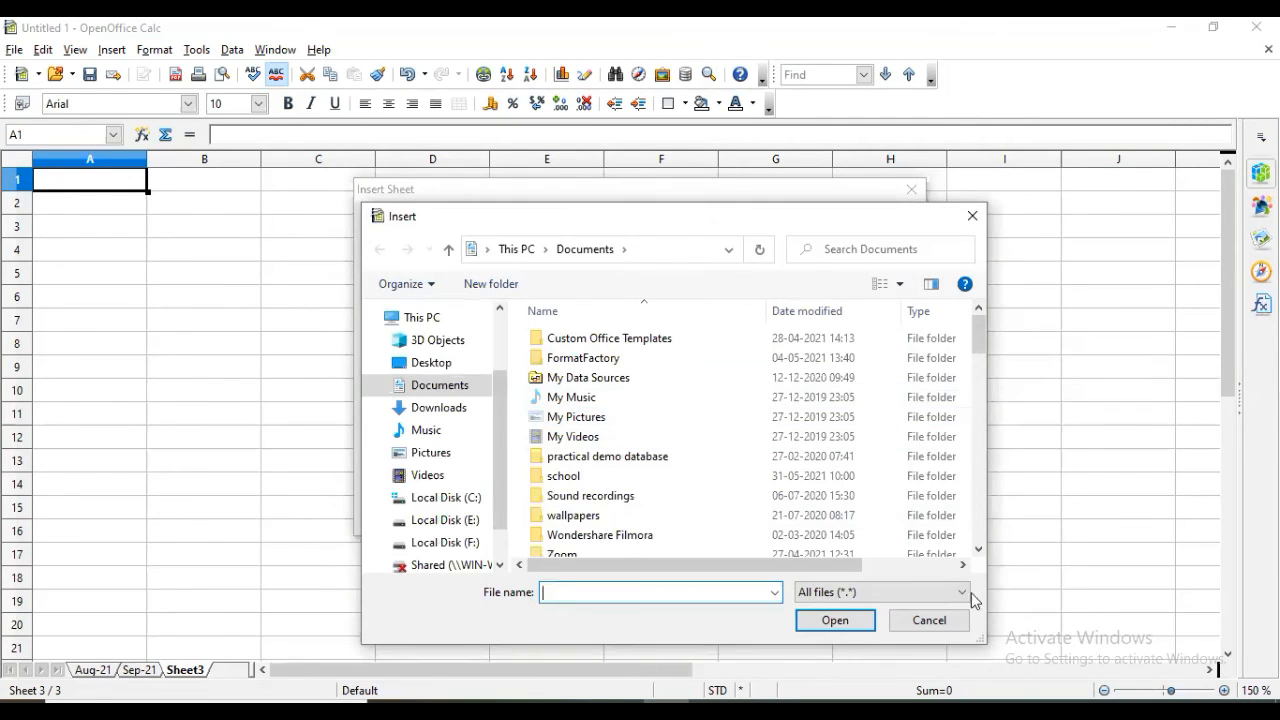
left_click(929, 620)
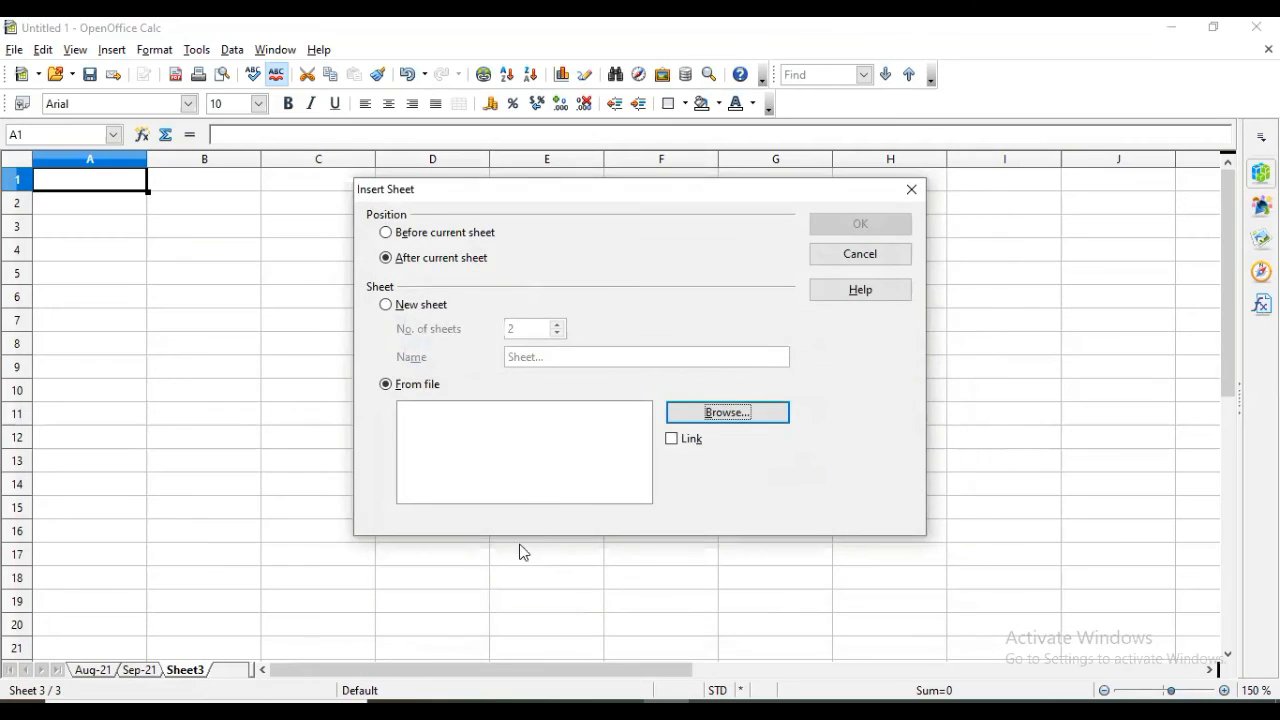
Choose new sheets as the source and insert two of them after Sheet3
left_click(392, 310)
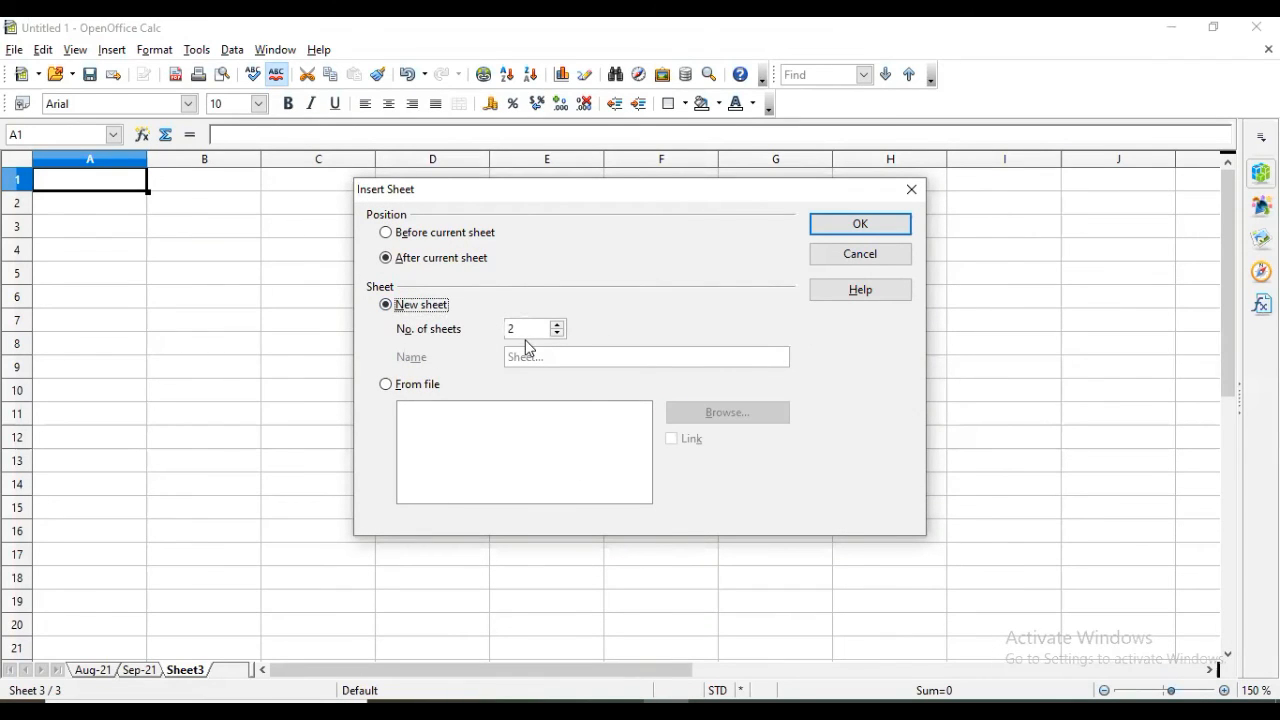
left_click(888, 233)
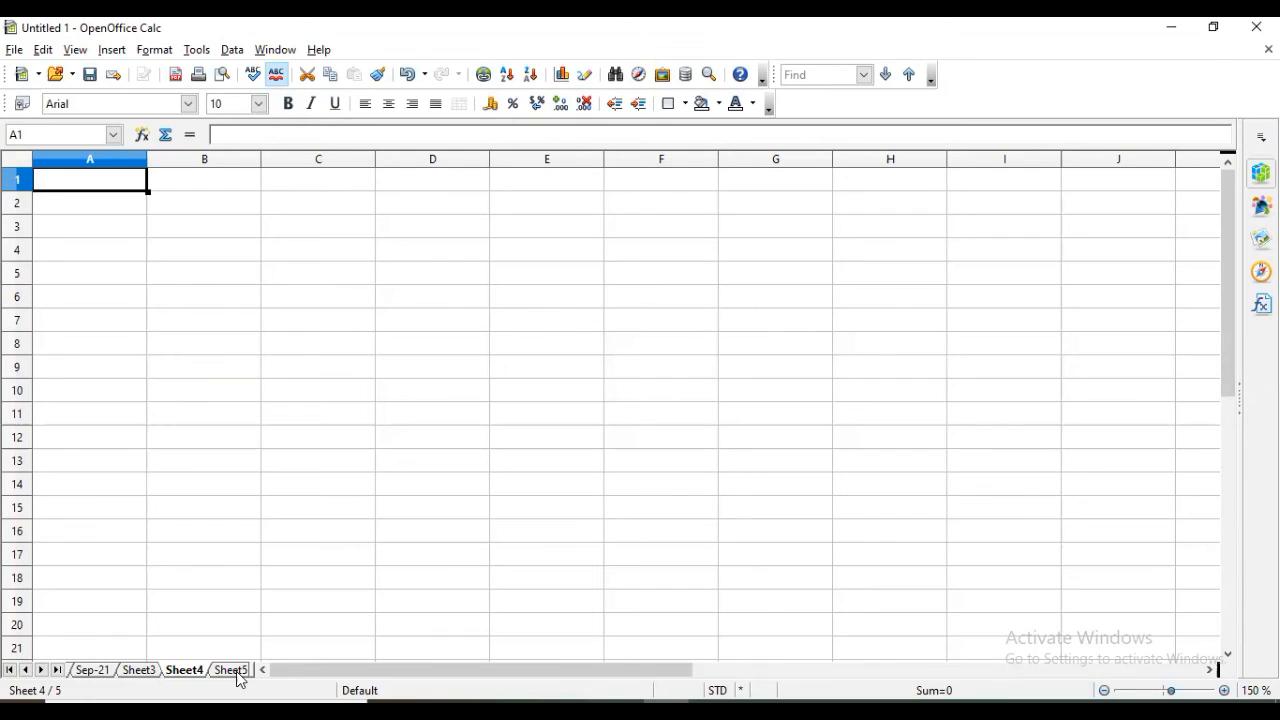
left_click(113, 53)
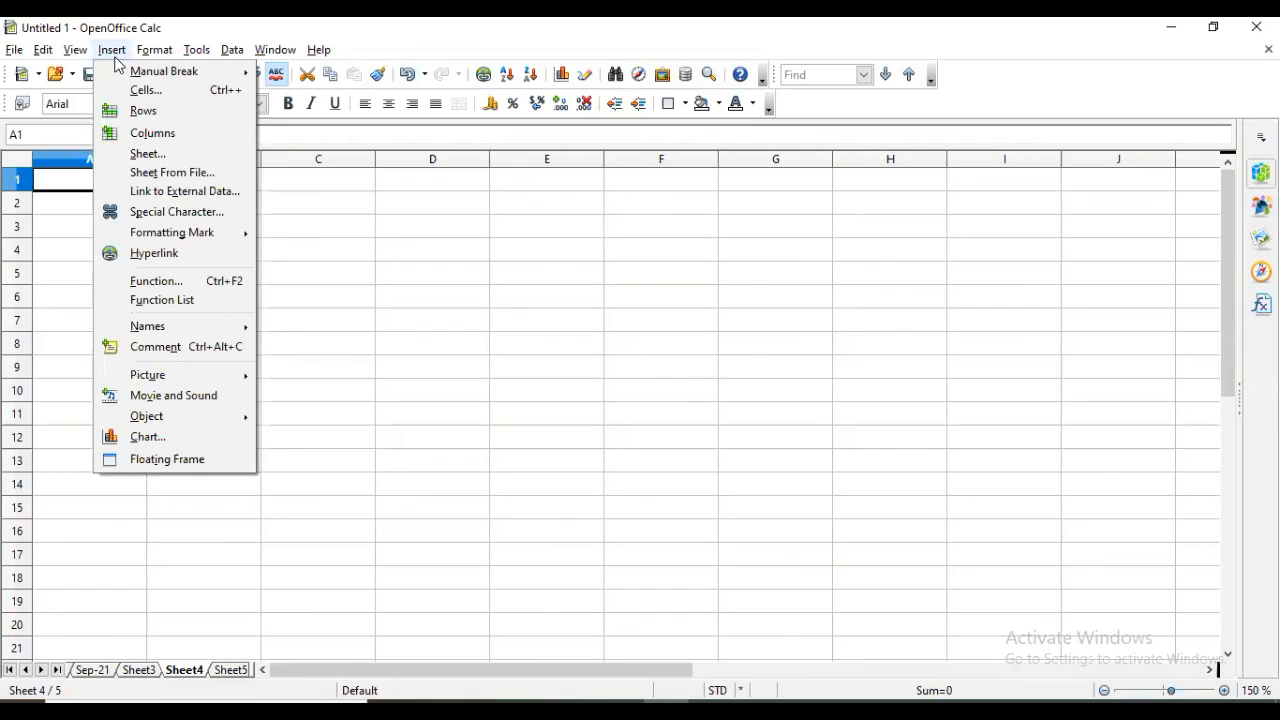
left_click(146, 160)
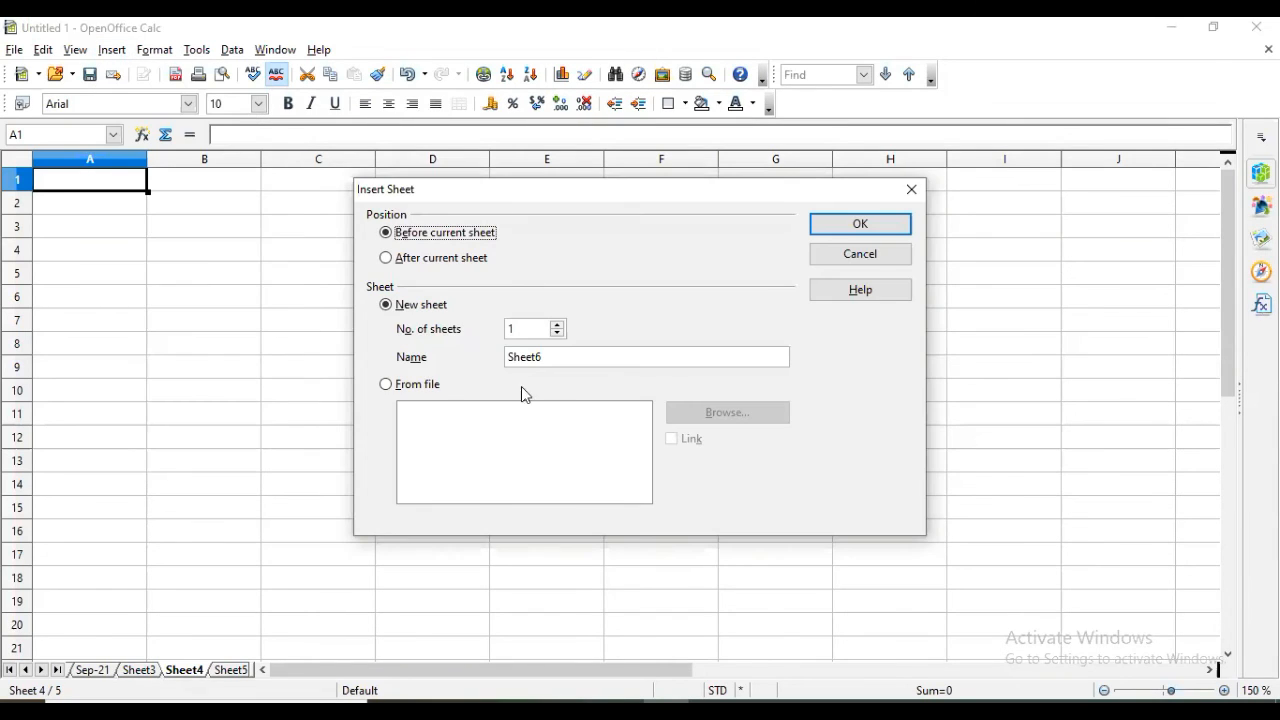
left_click(847, 256)
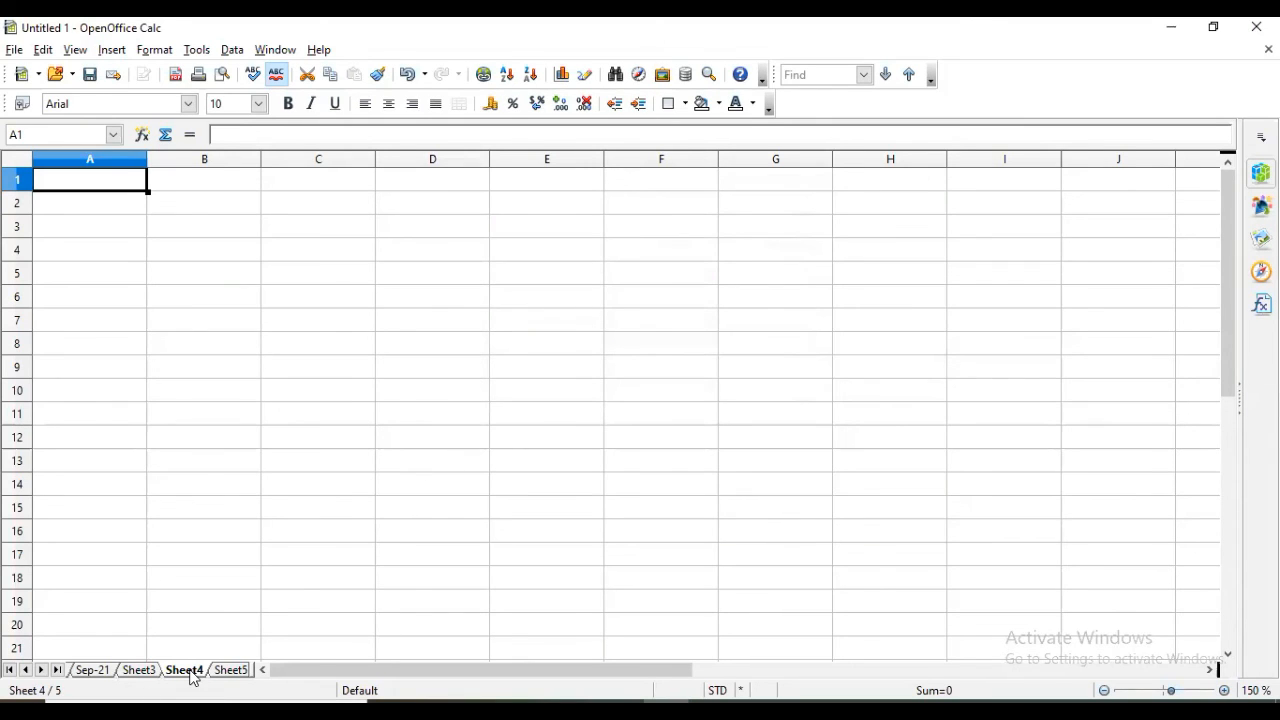
Delete Sheet5 and Sheet4 from the spreadsheet, confirming each deletion
right_click(230, 673)
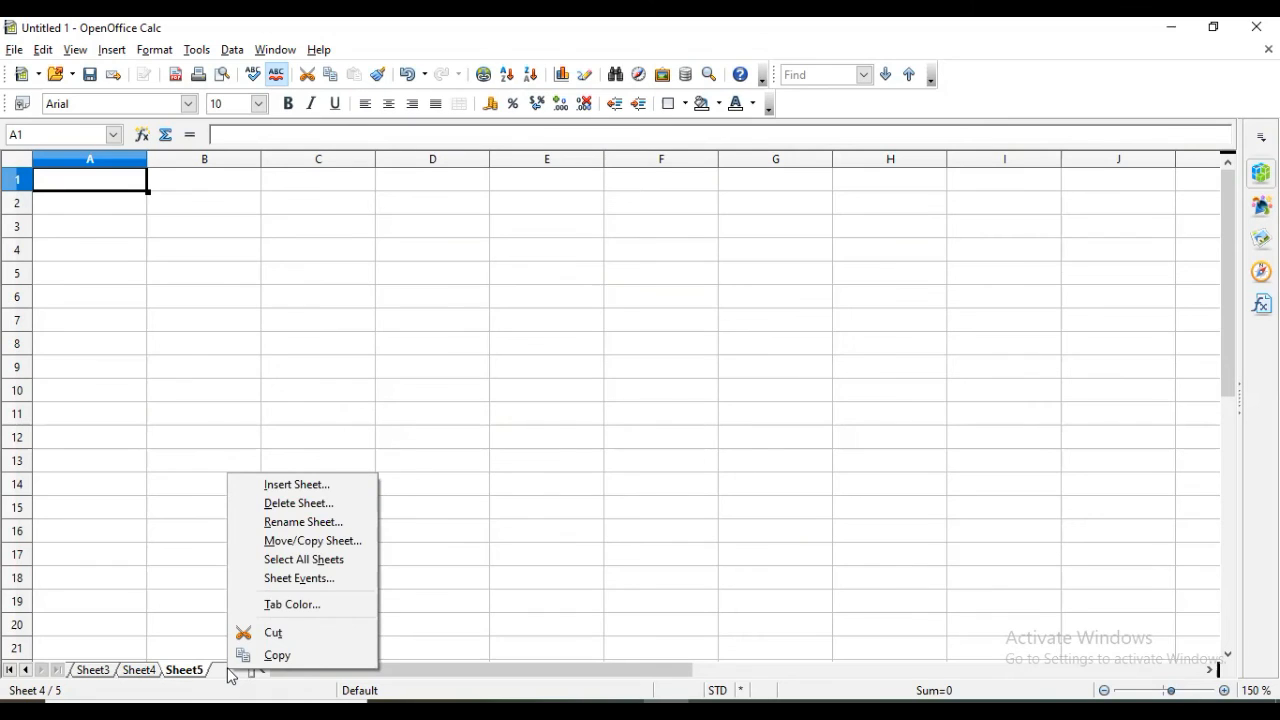
left_click(298, 503)
left_click(587, 390)
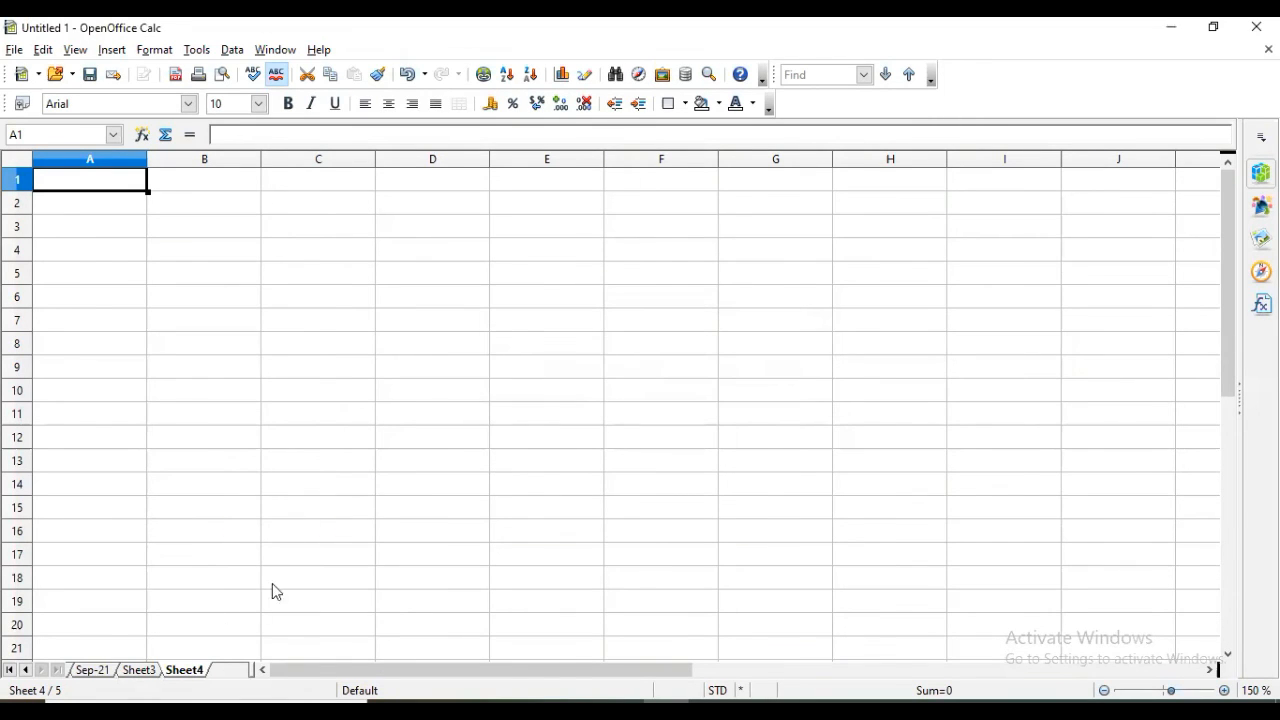
right_click(175, 672)
left_click(240, 505)
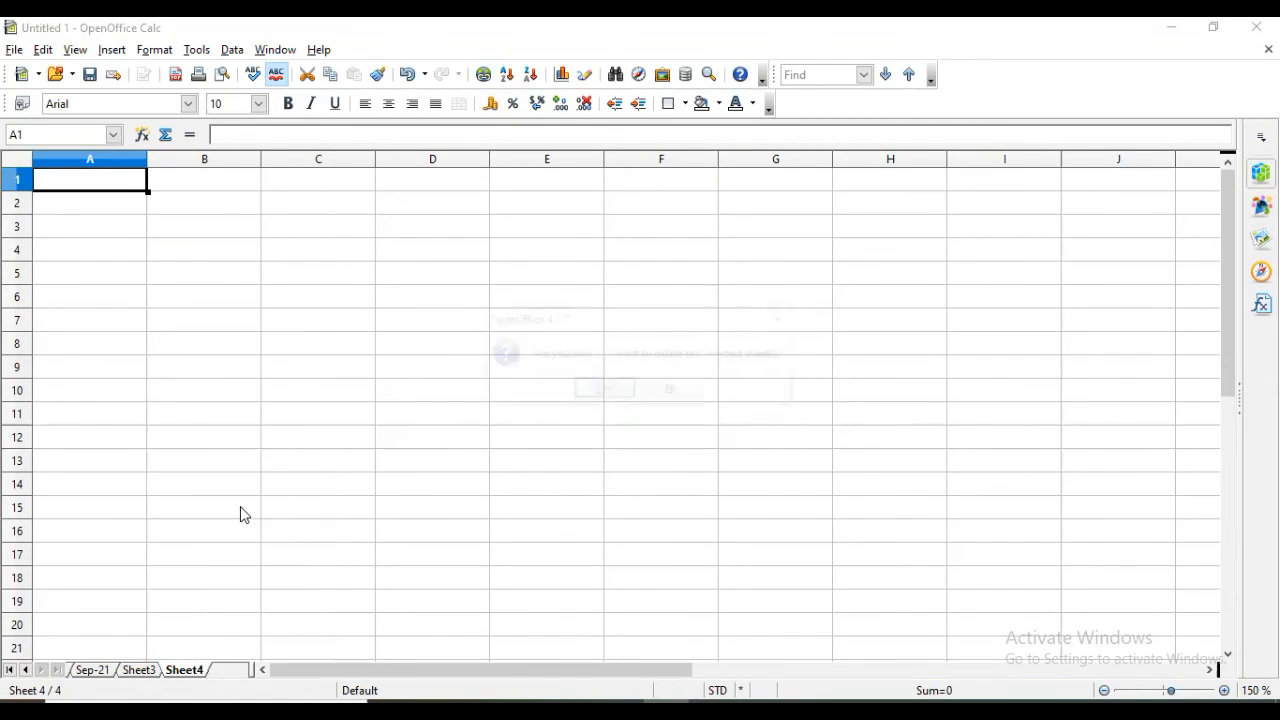
left_click(604, 390)
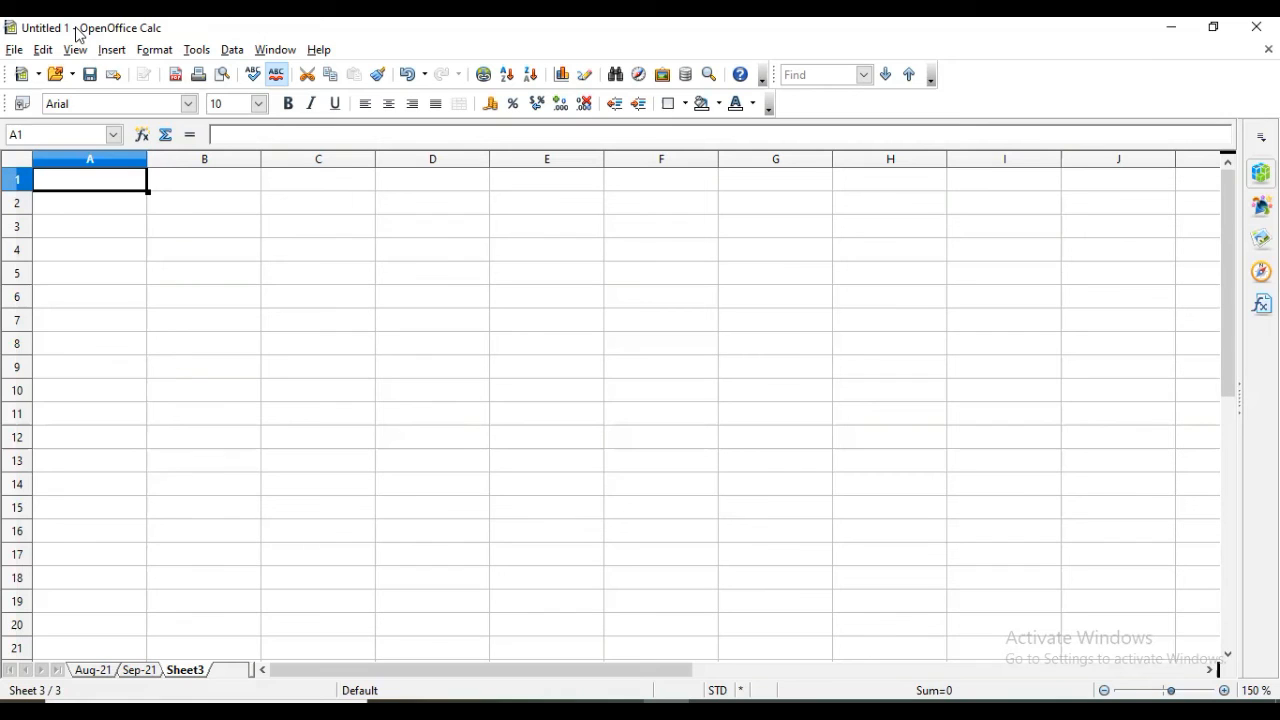
Start saving the spreadsheet, with ODF Spreadsheet (.ods) as the file type
left_click(14, 50)
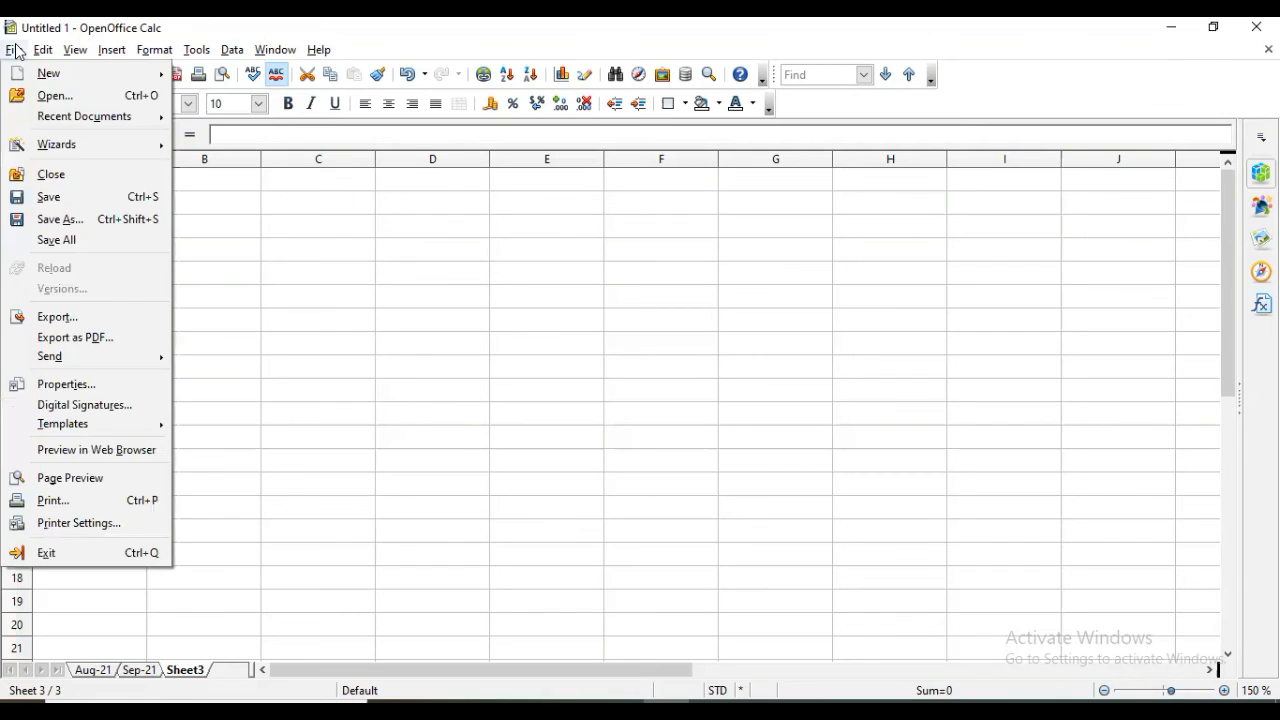
left_click(49, 200)
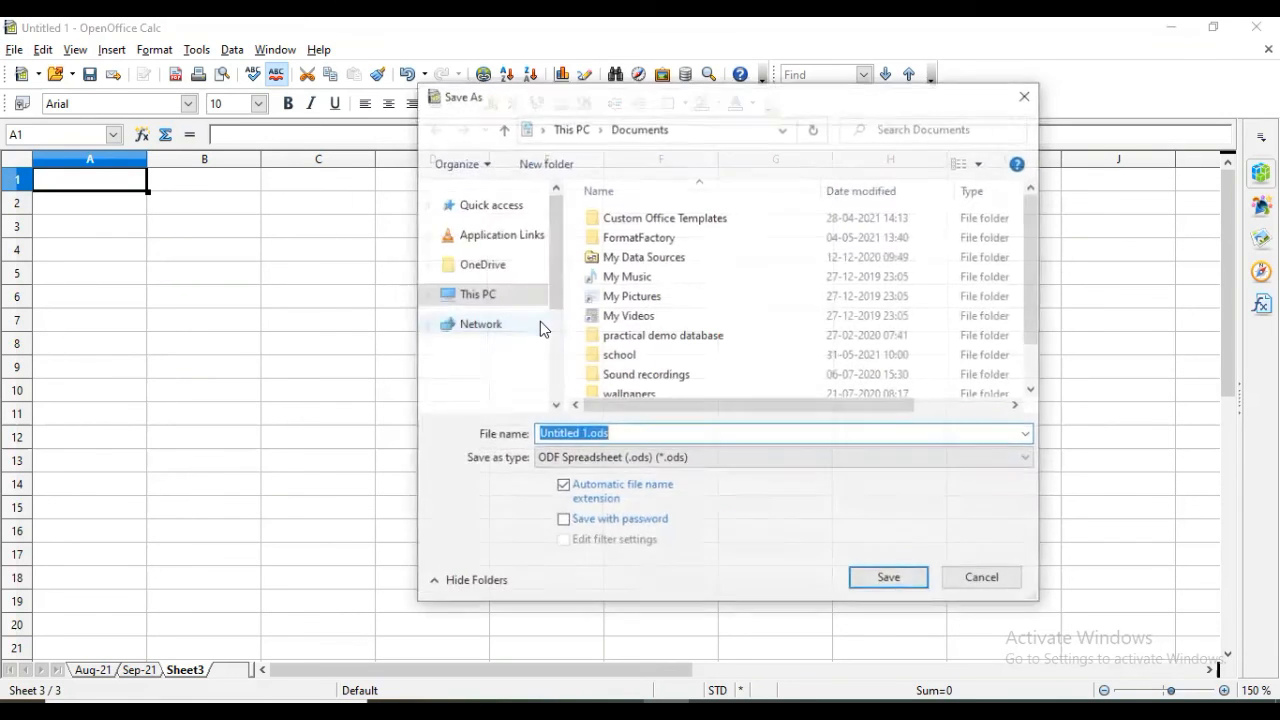
left_click(884, 456)
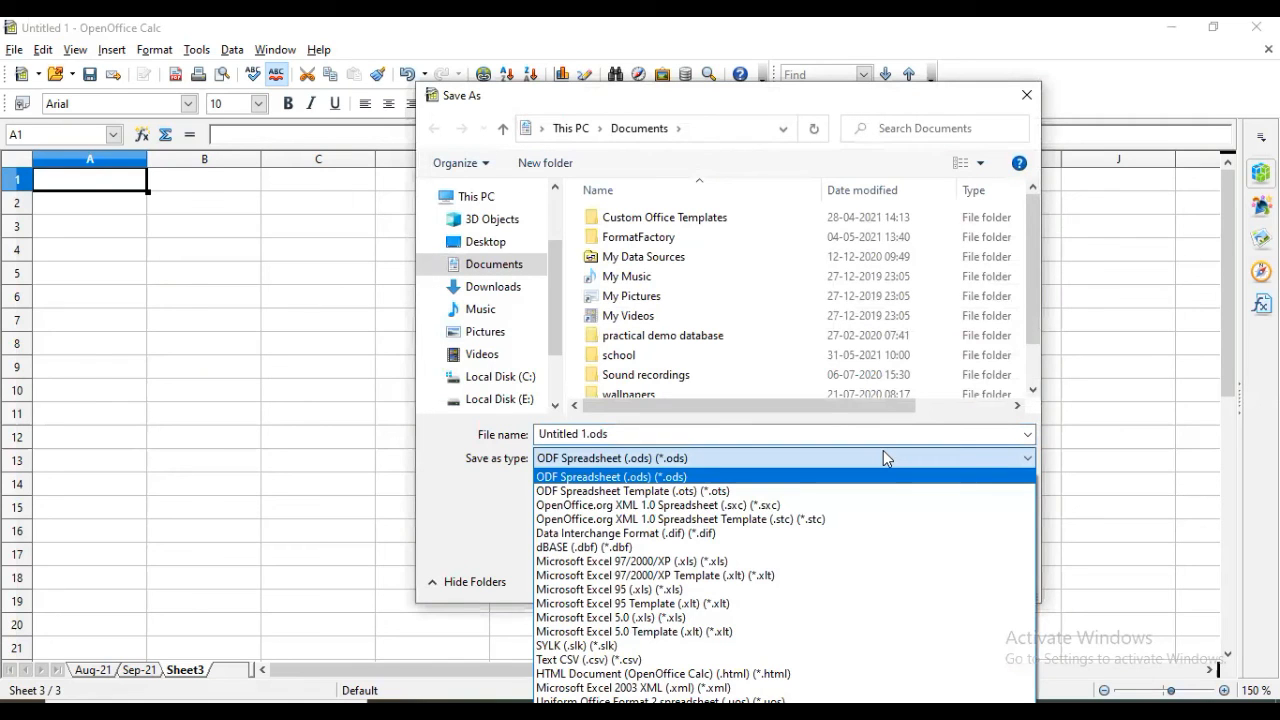
left_click(826, 479)
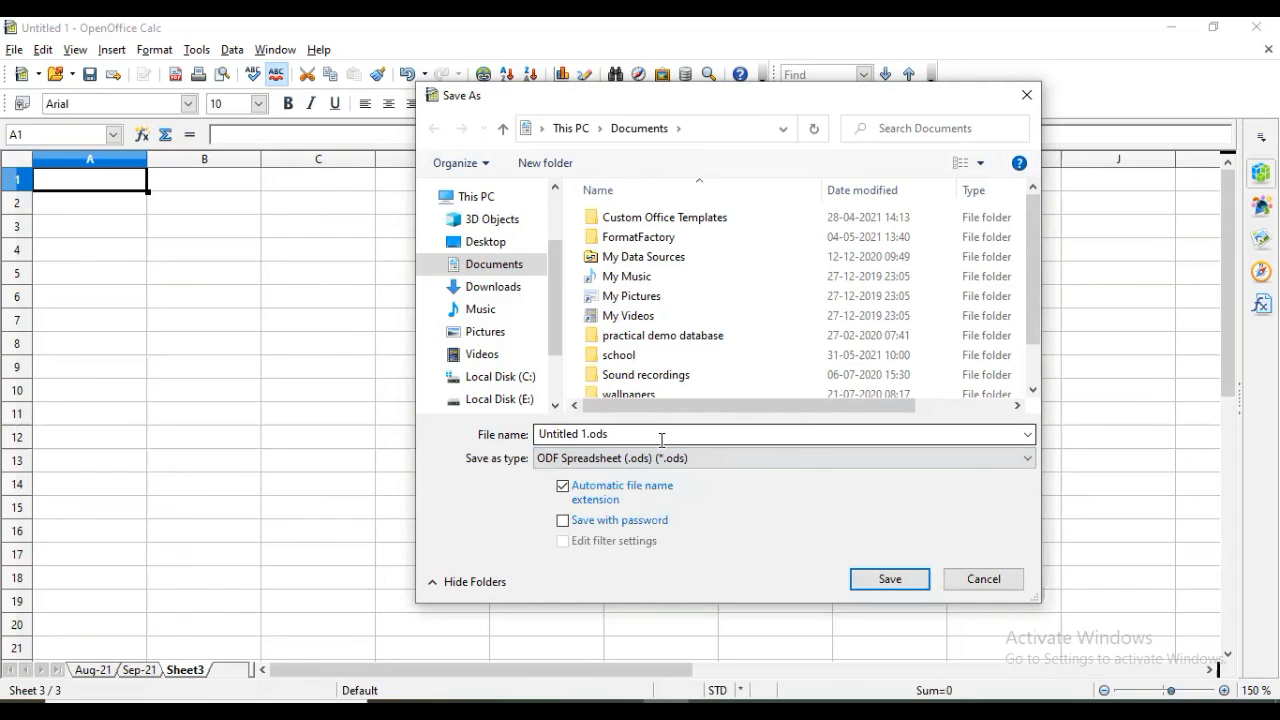
Name the file "std 10 practical.ods" and save it to the Desktop
left_click(646, 435)
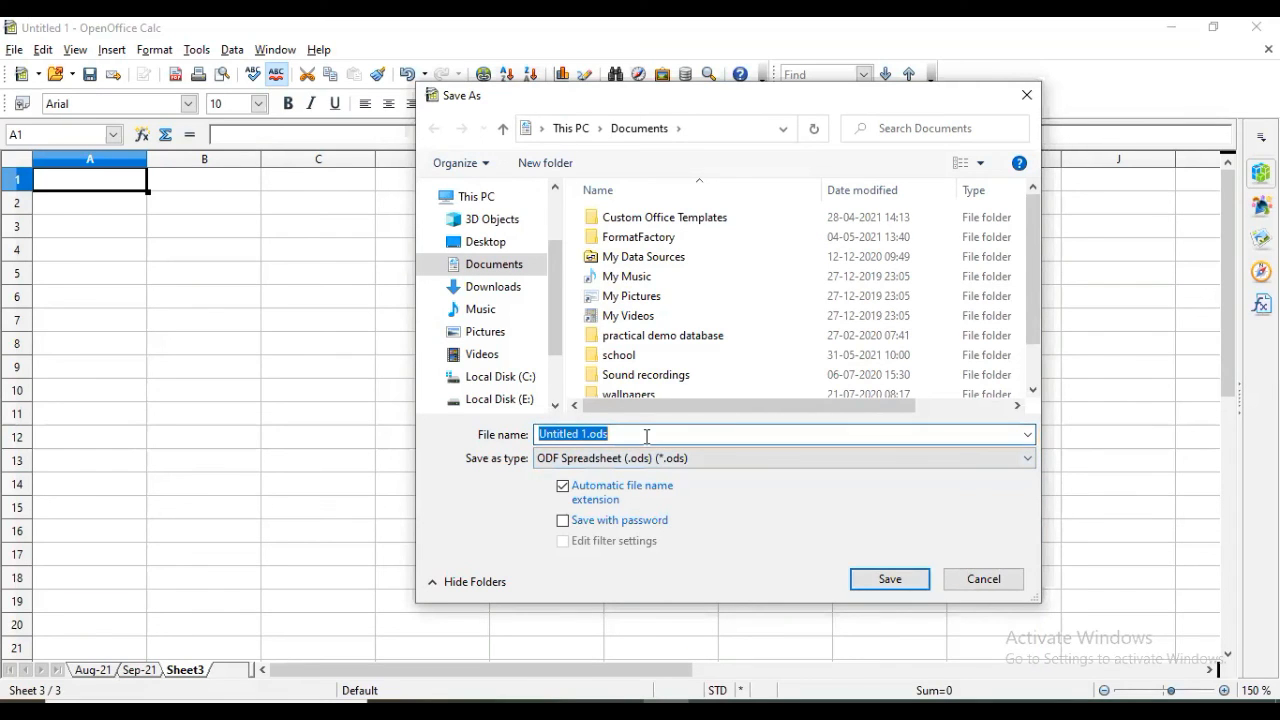
left_click_drag(630, 436, 589, 445)
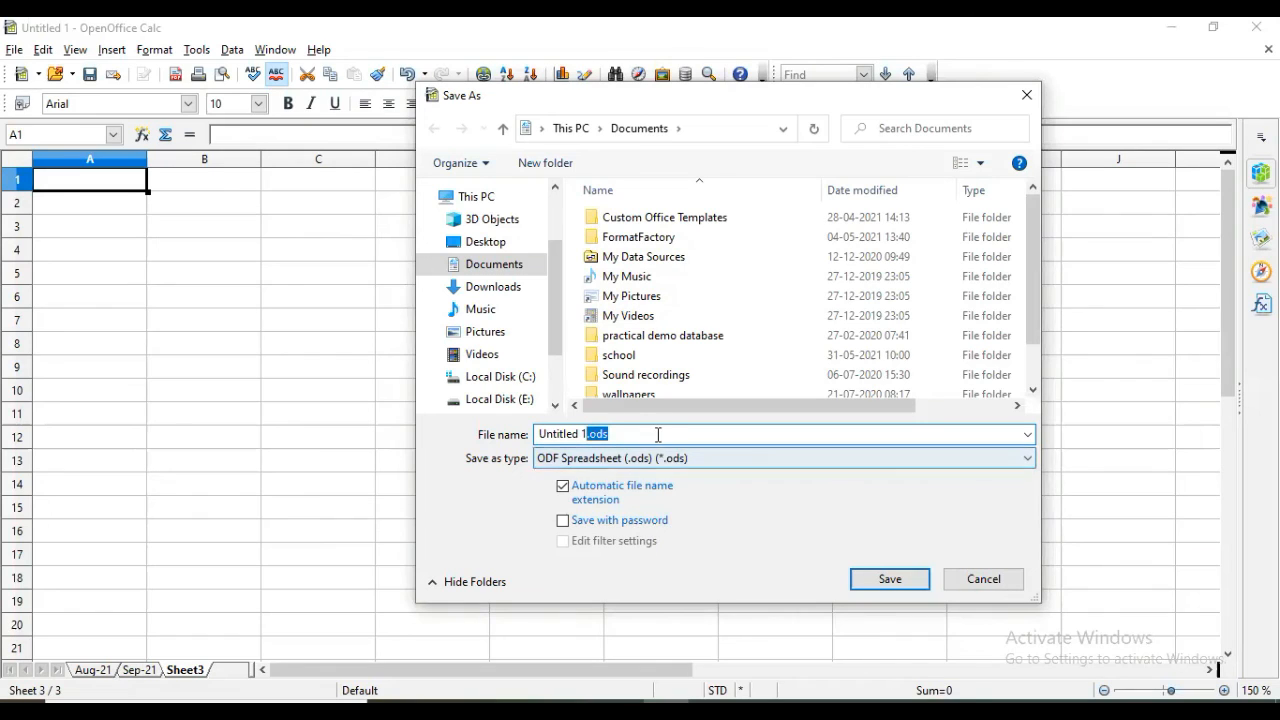
left_click(616, 435)
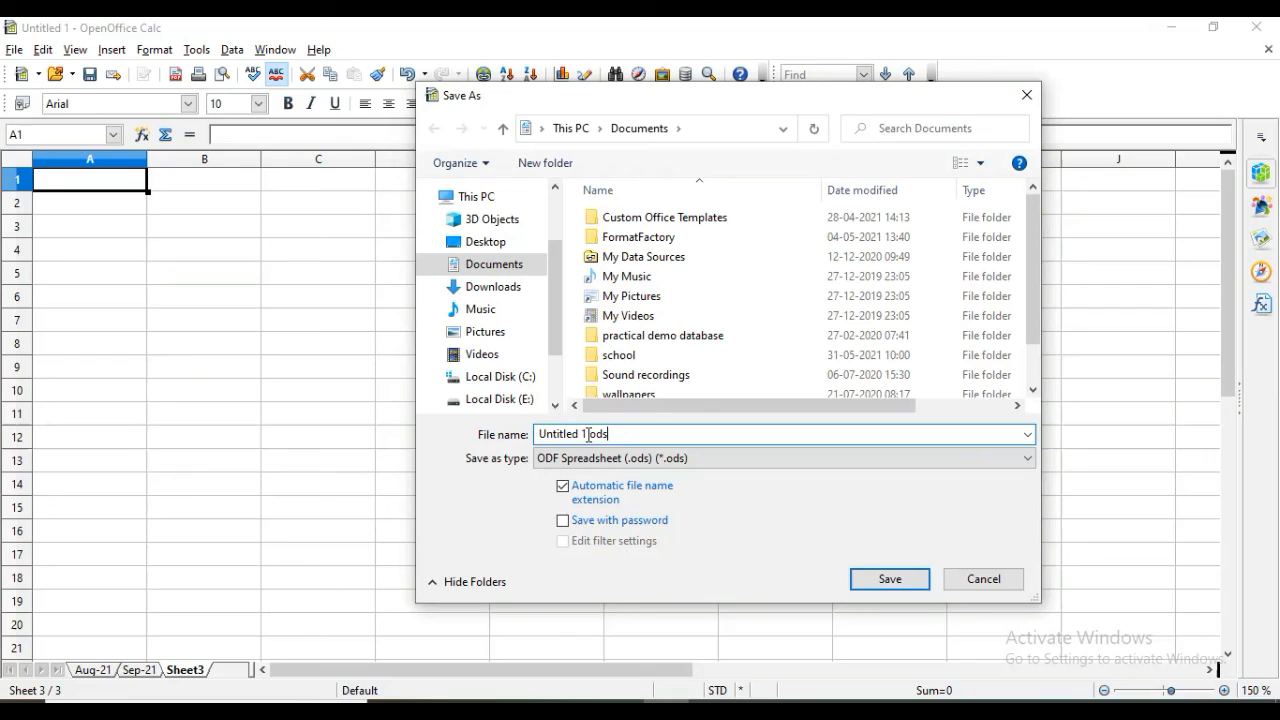
left_click(589, 435)
key("BackSpace")
key("BackSpace")
key("BackSpace")
key("BackSpace")
key("BackSpace")
key("BackSpace")
key("BackSpace")
key("BackSpace")
key("BackSpace")
key("BackSpace")
type("10")
type("std")
key("Right")
key("Right")
type("practical")
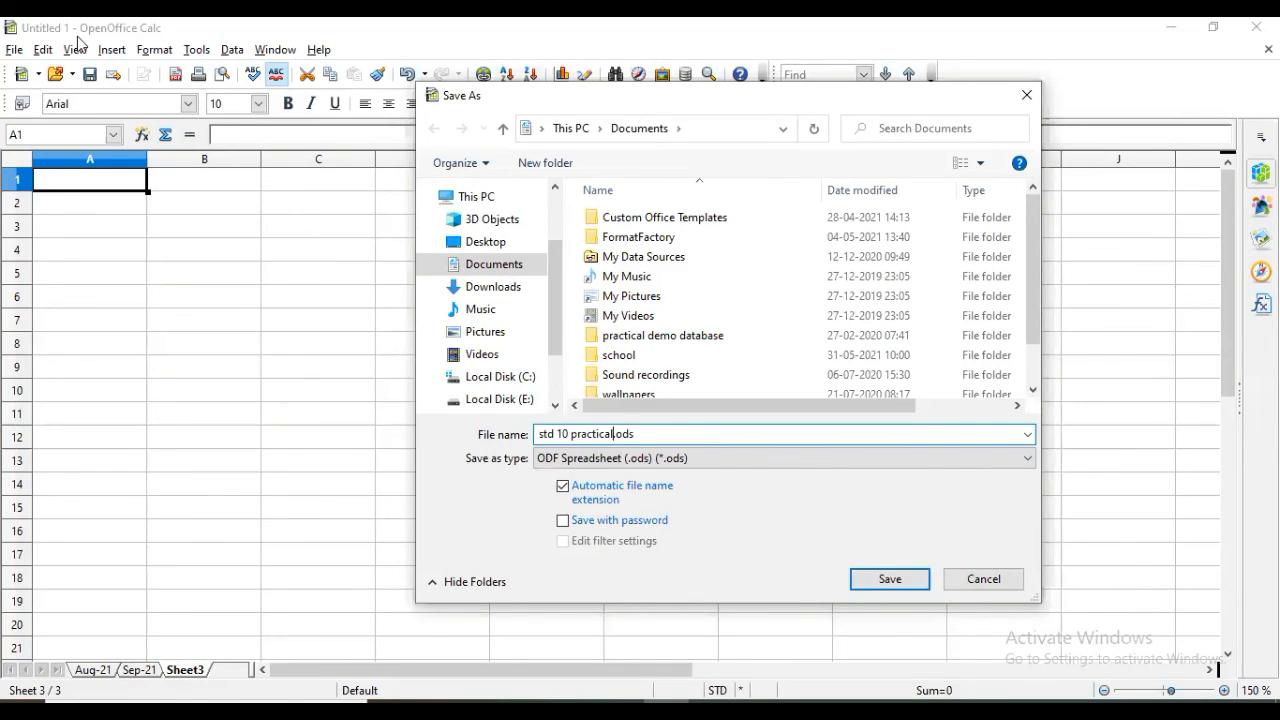
left_click(484, 242)
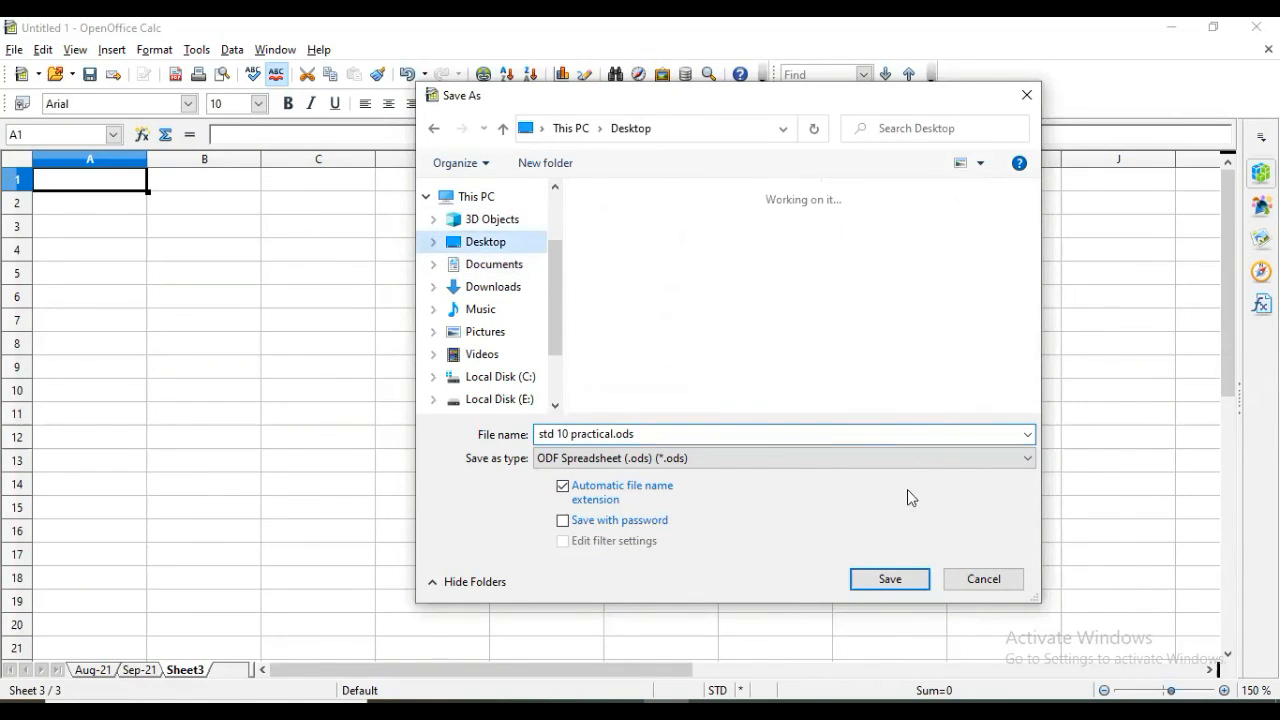
left_click(890, 579)
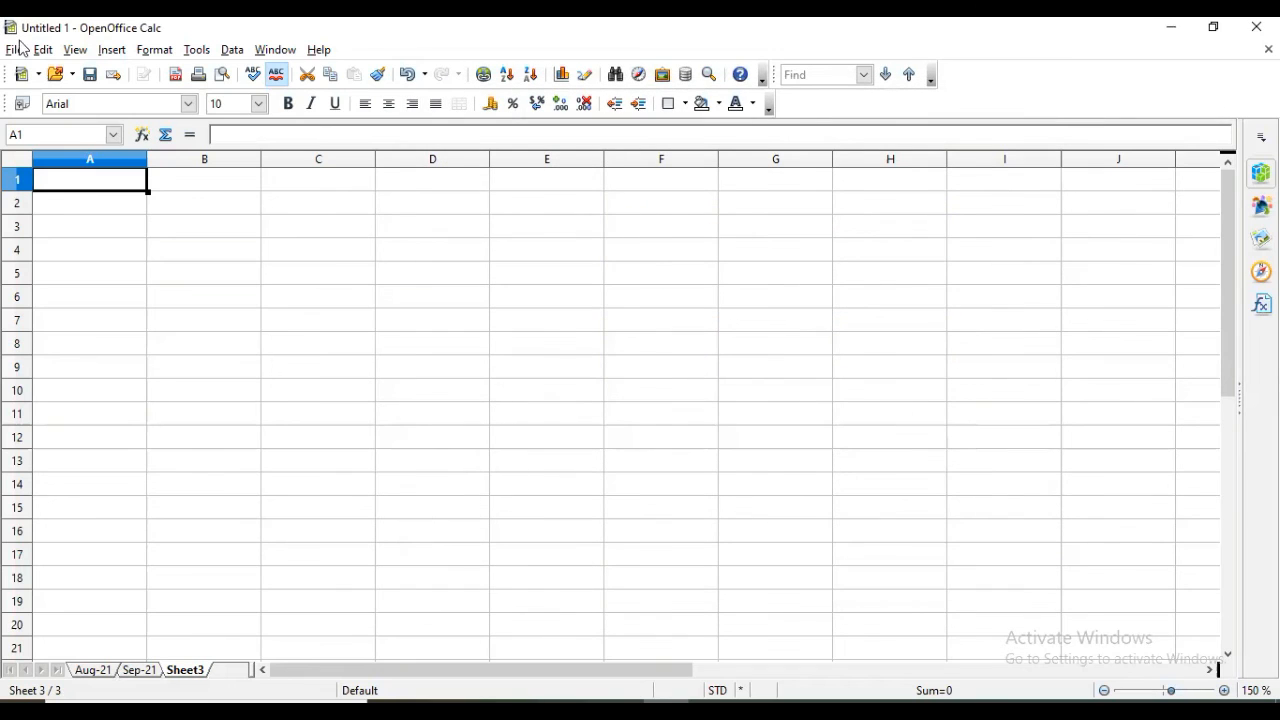